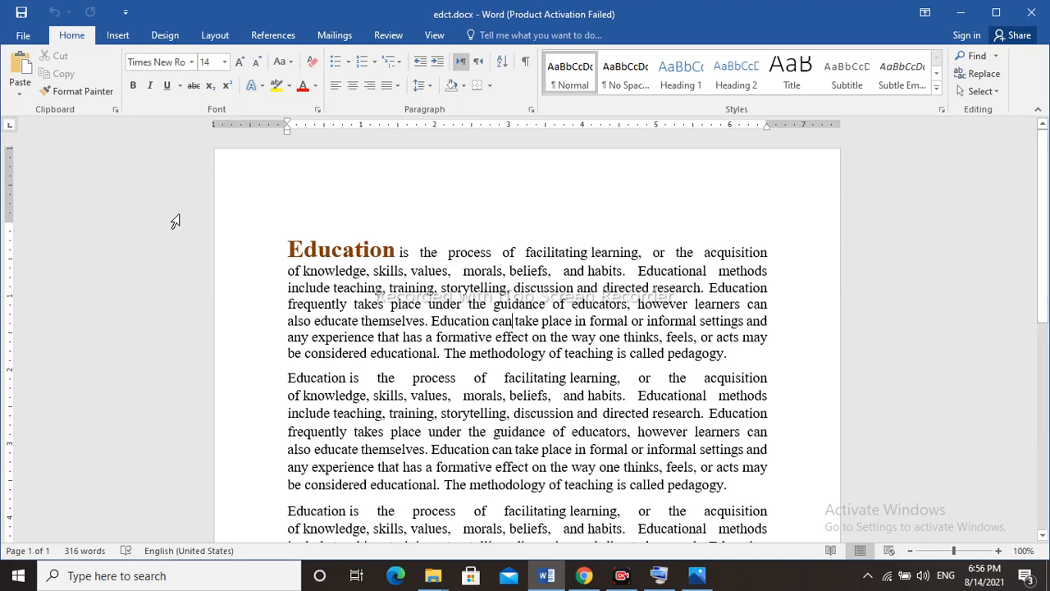
key("ctrl+n")
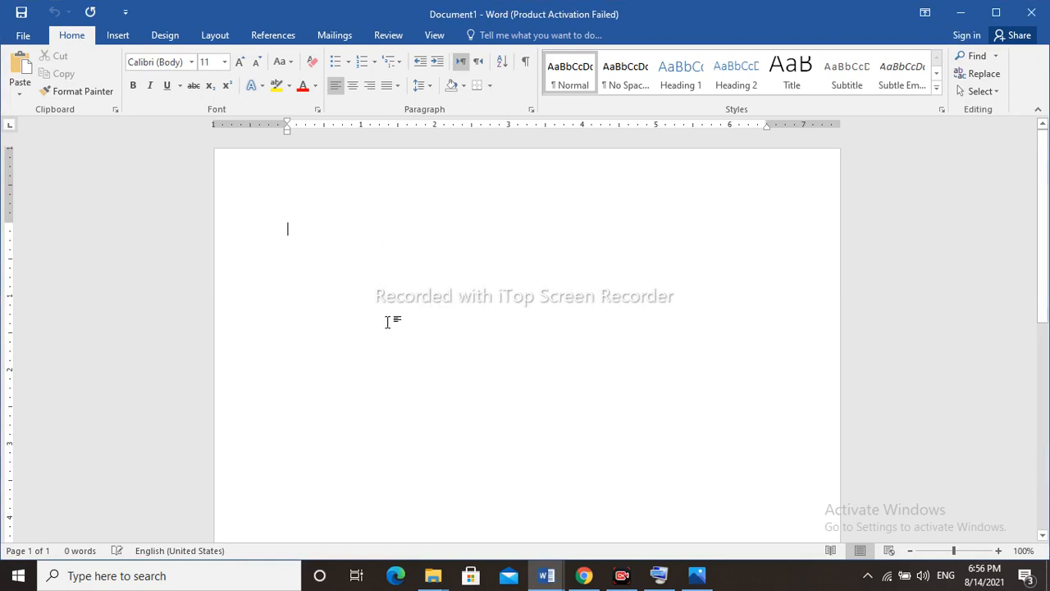
left_click(545, 587)
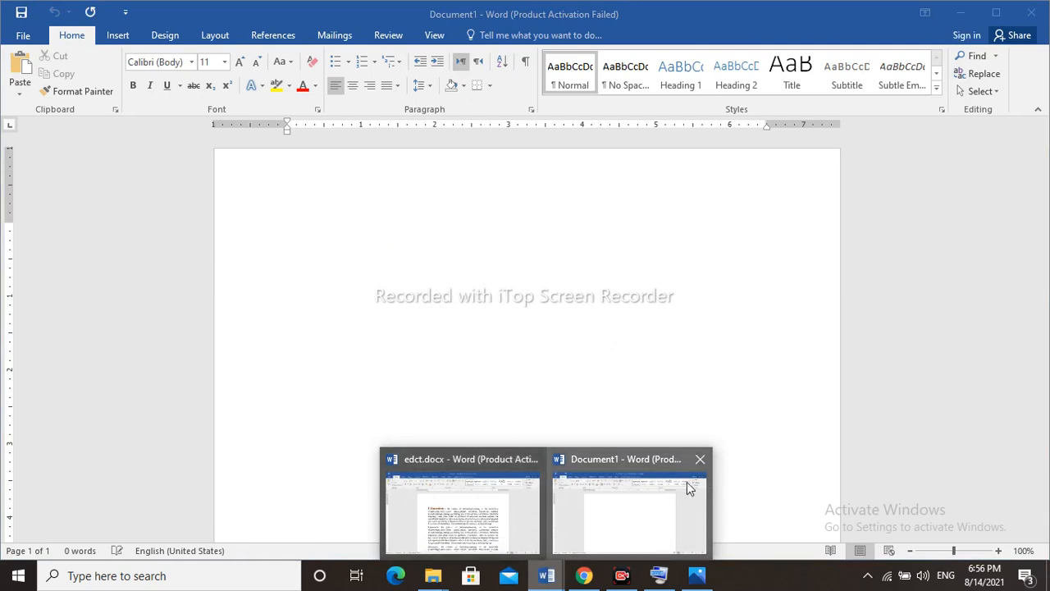
left_click(702, 464)
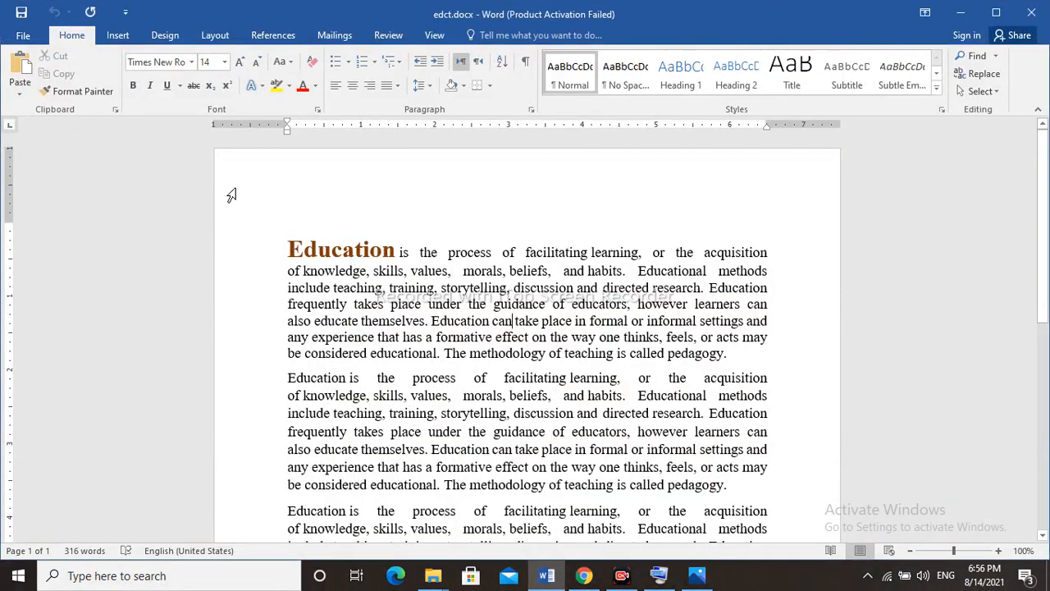
Create a new document from the Blank document template.
left_click(25, 39)
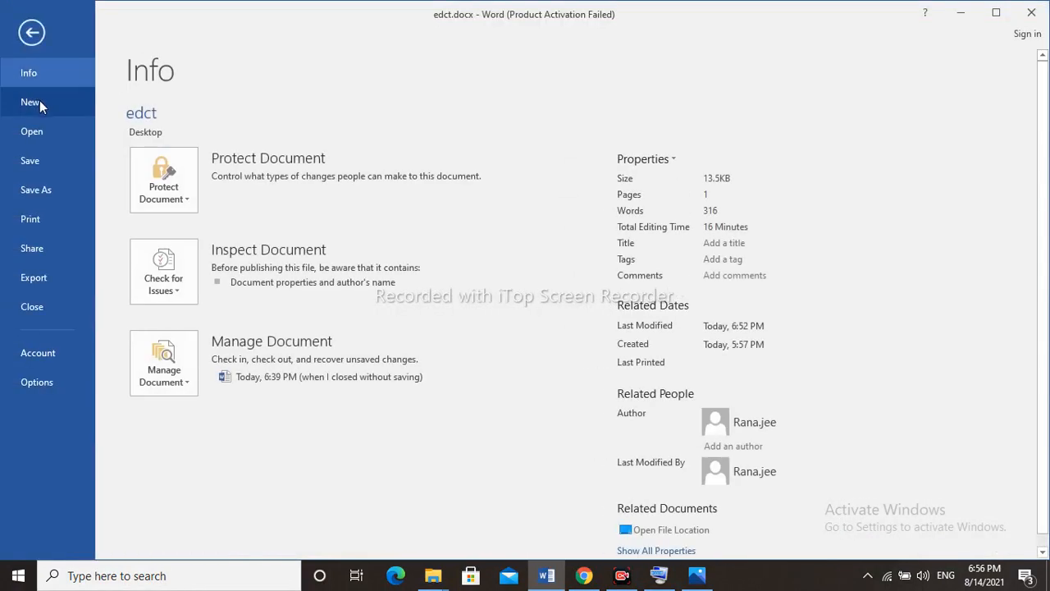
left_click(39, 102)
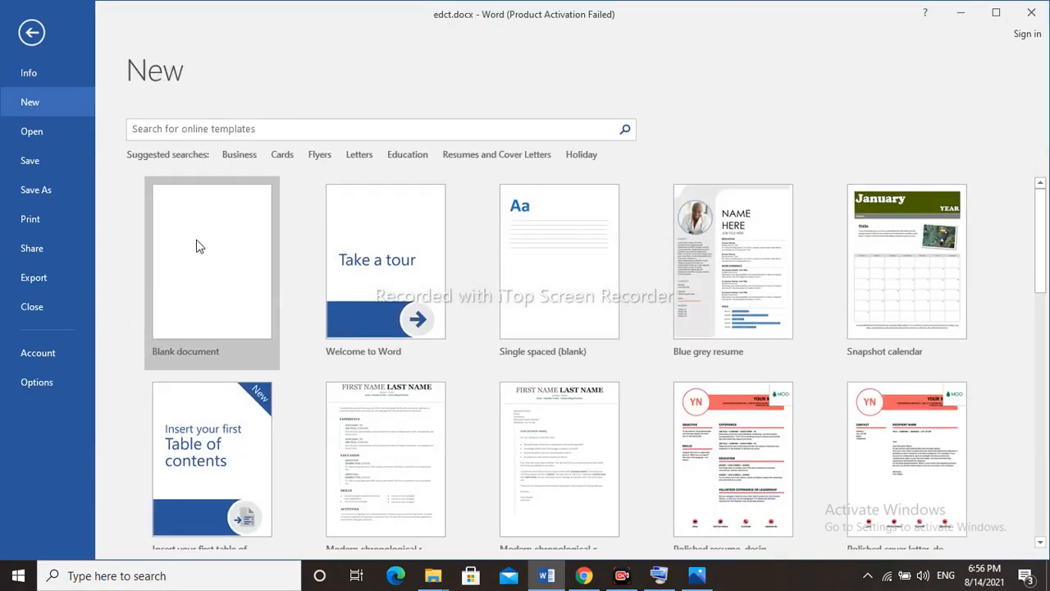
left_click(197, 246)
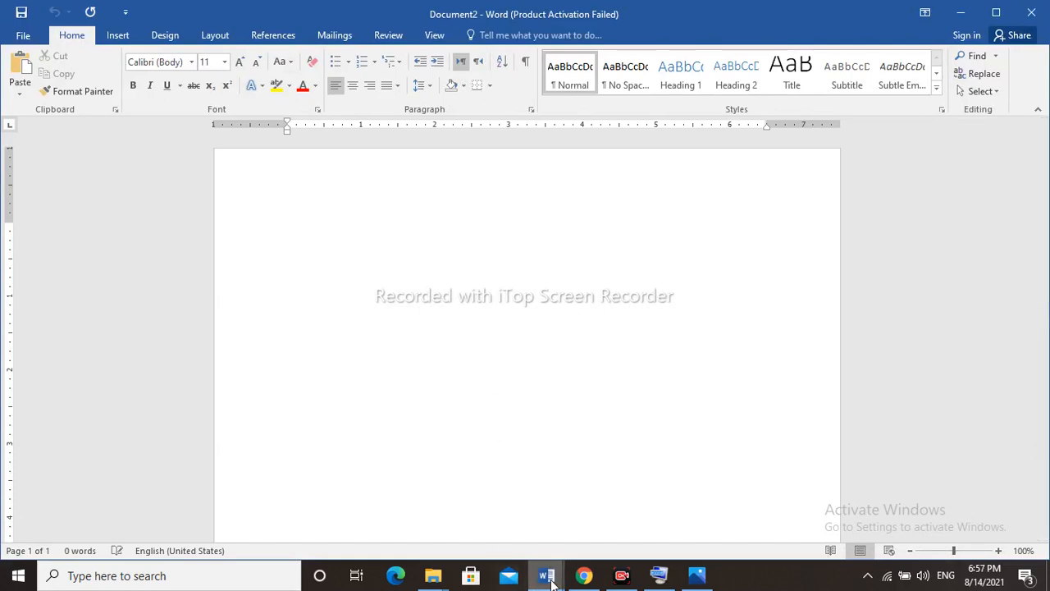
Copy the entire text of edct.docx and paste it into the new blank document.
mouse_move(551, 580)
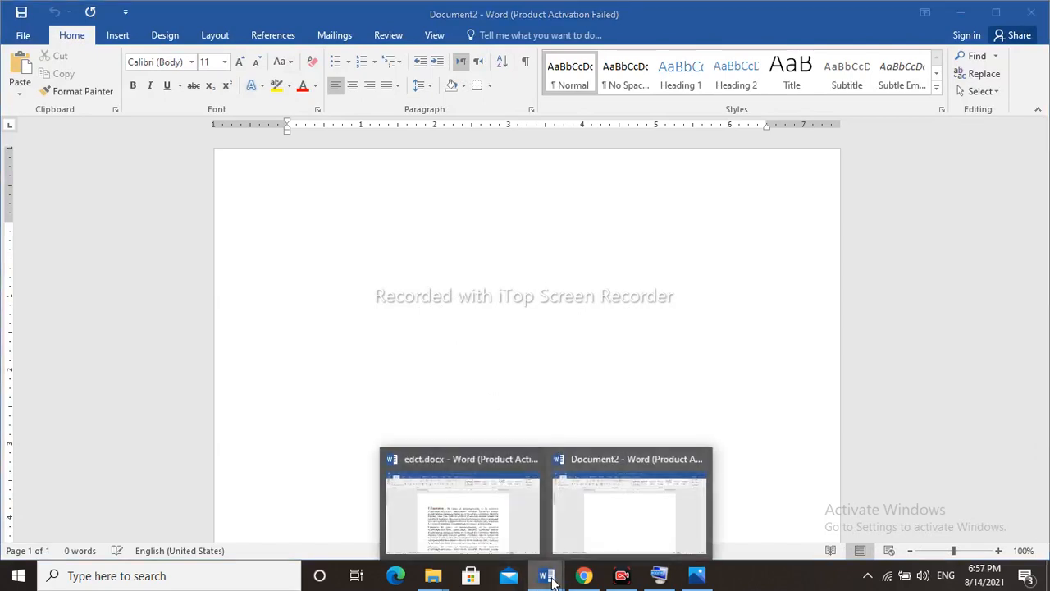
left_click(503, 531)
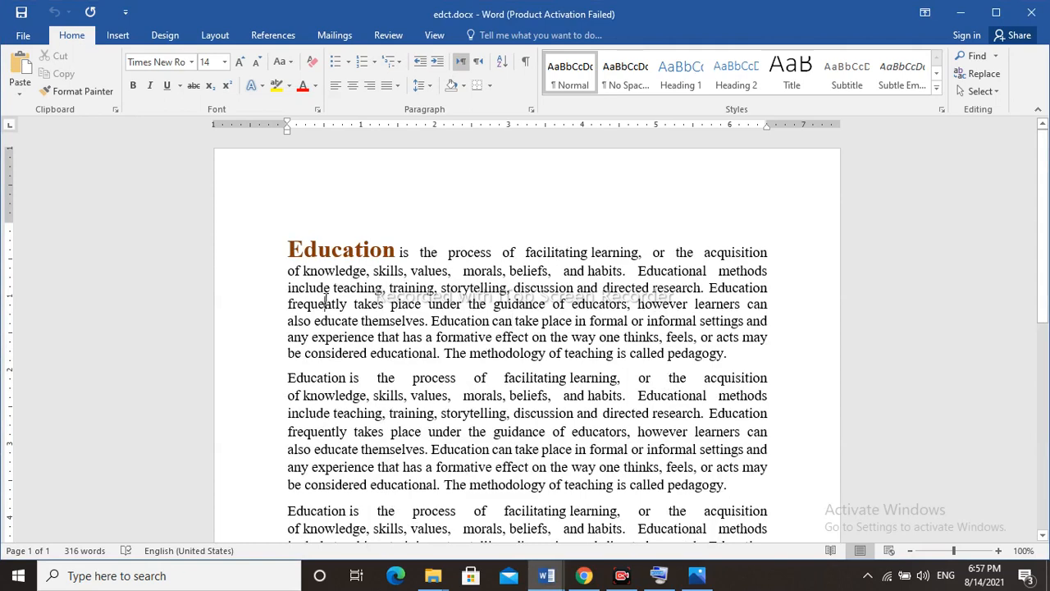
key("ctrl+a")
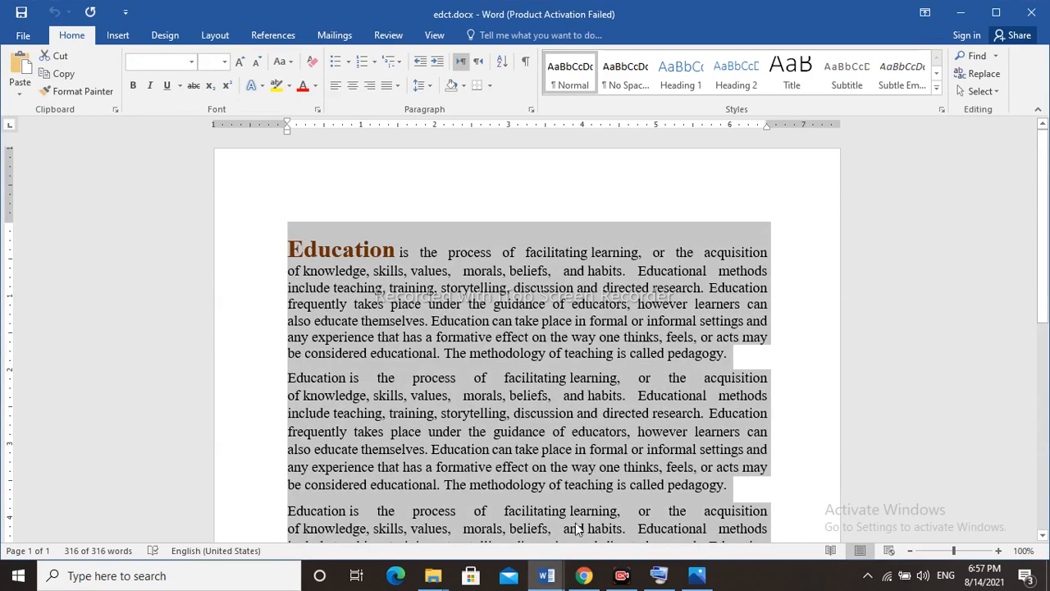
mouse_move(554, 579)
left_click(615, 518)
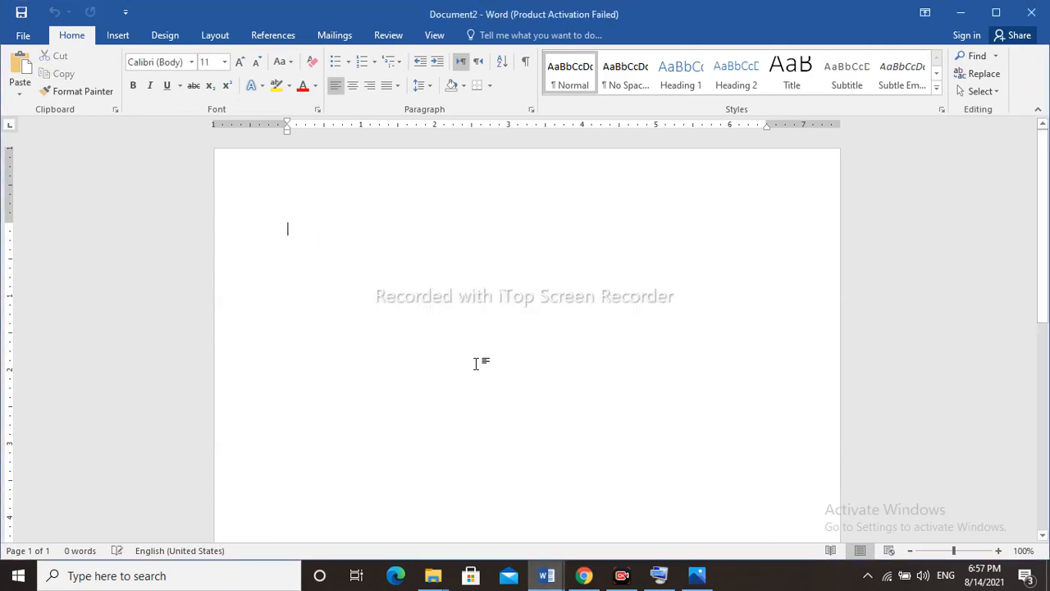
key("ctrl+v")
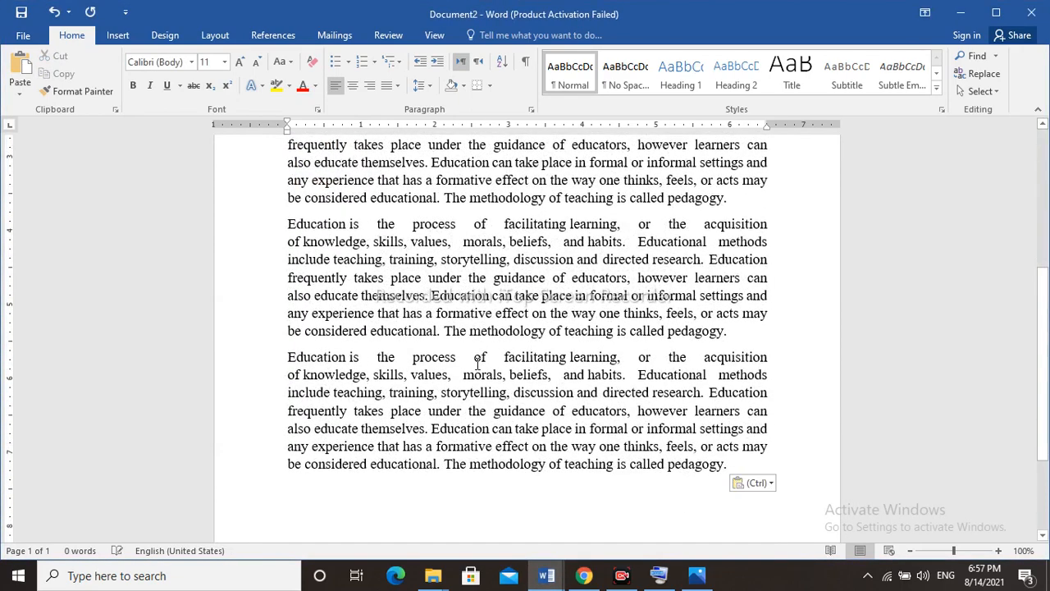
Format the first line of the second paragraph in Arial Black at size 20.
key("ctrl+Home")
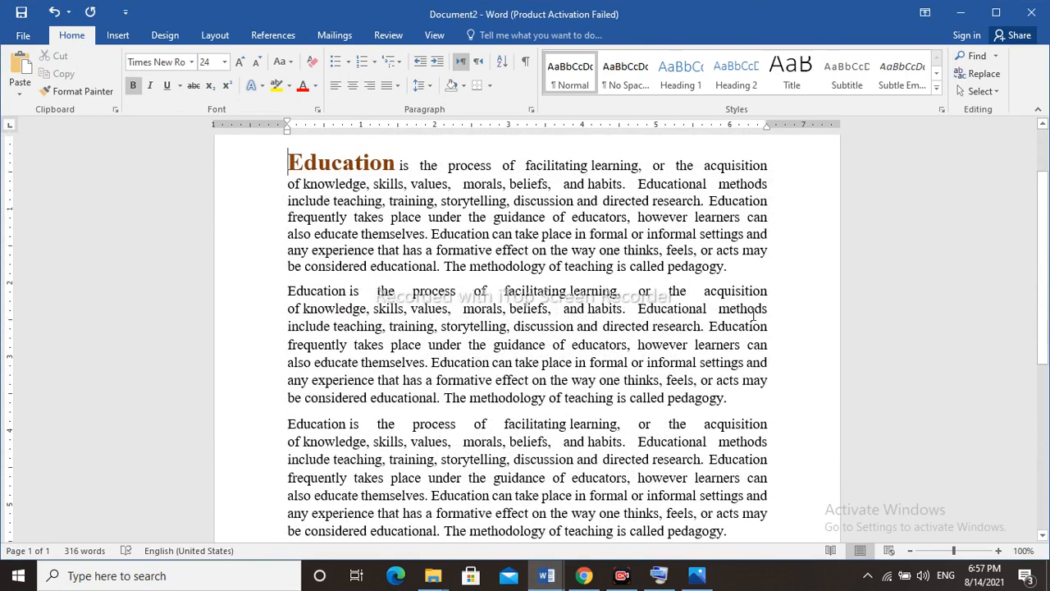
left_click(772, 293)
left_click_drag(703, 280, 302, 287)
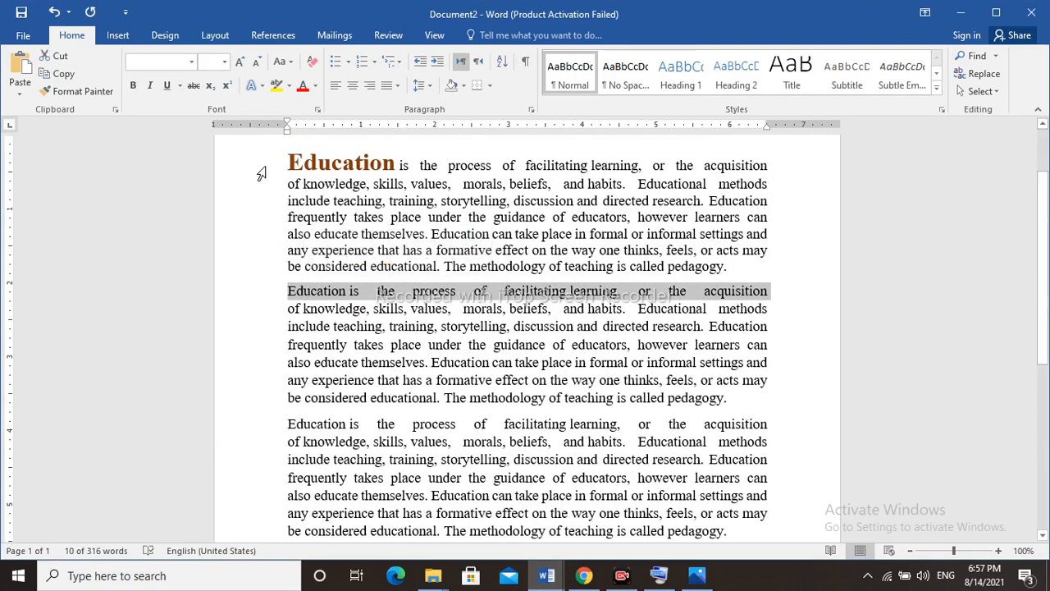
left_click(191, 62)
left_click(188, 211)
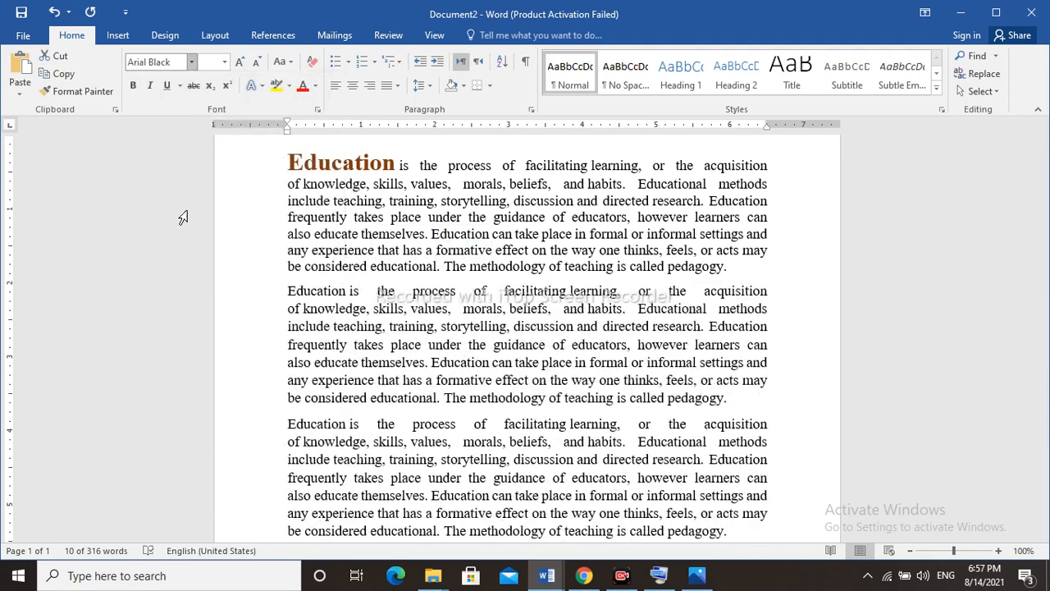
left_click(225, 63)
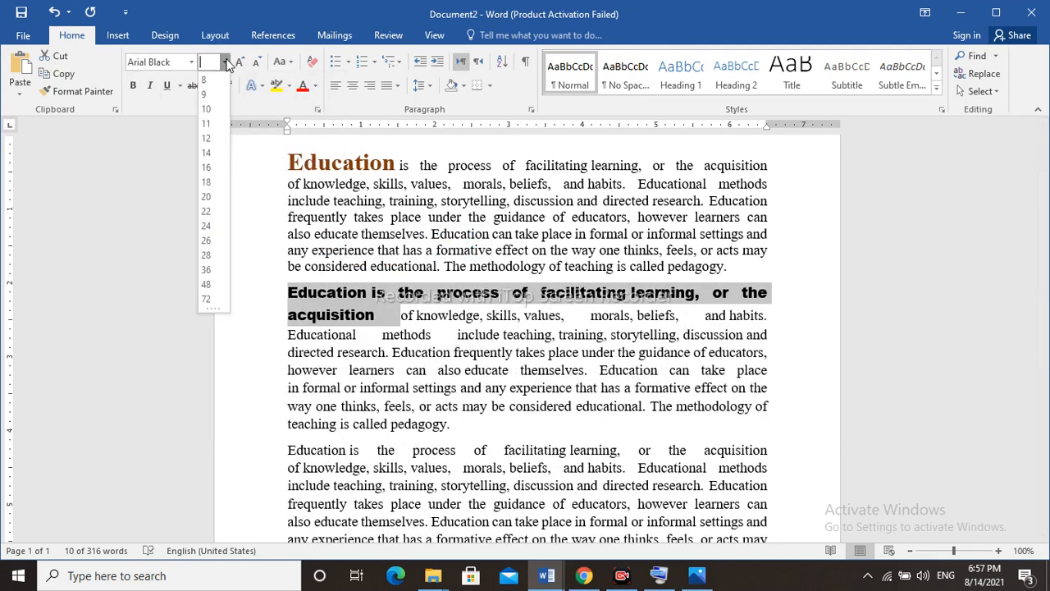
left_click(206, 199)
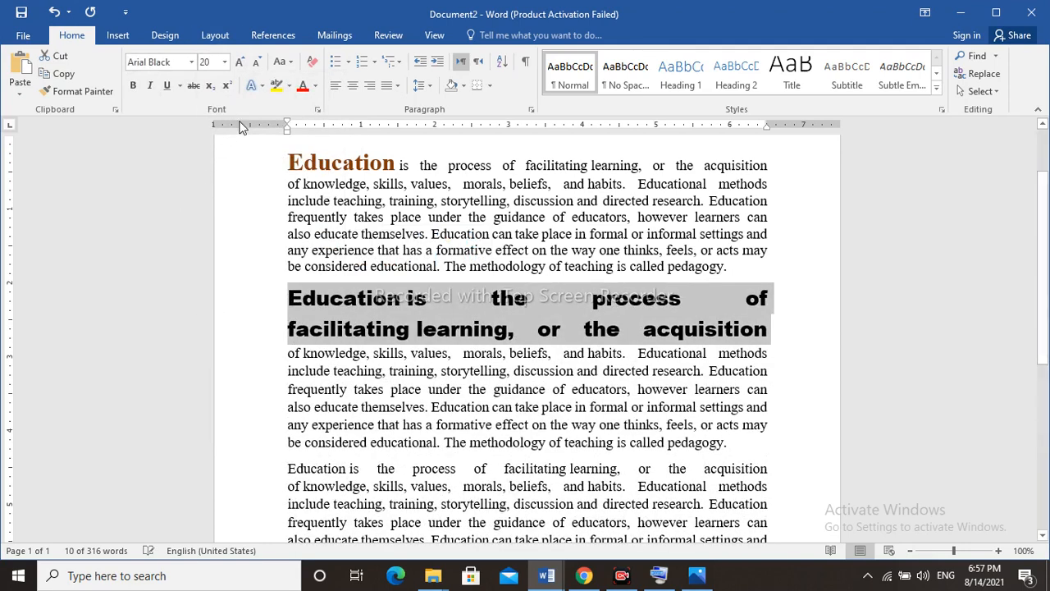
Set the font colour of the second paragraph's Arial Black text to a light blue-grey theme shade.
left_click(315, 86)
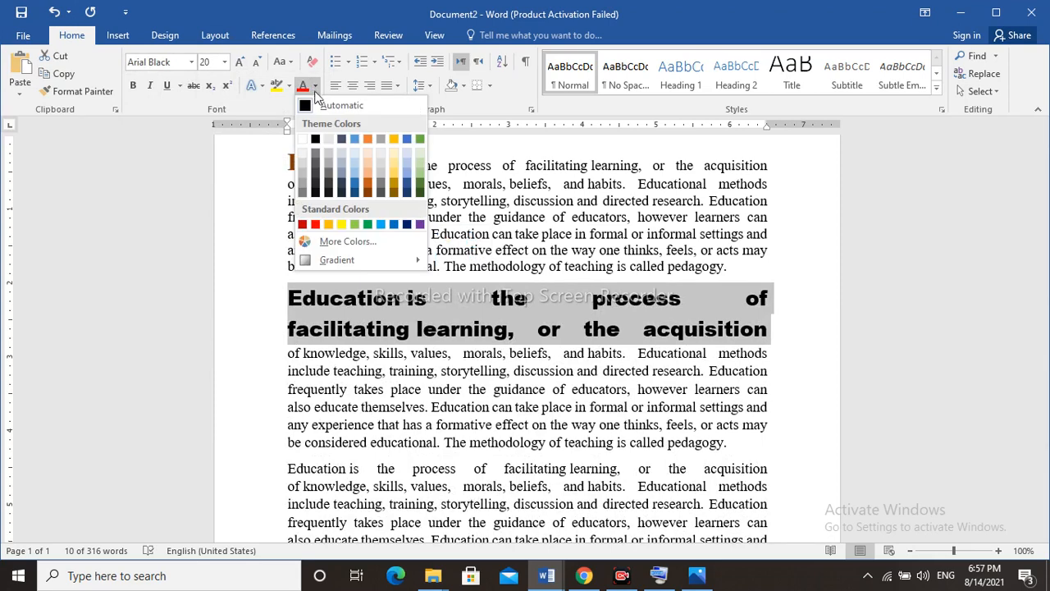
left_click(342, 154)
left_click(399, 412)
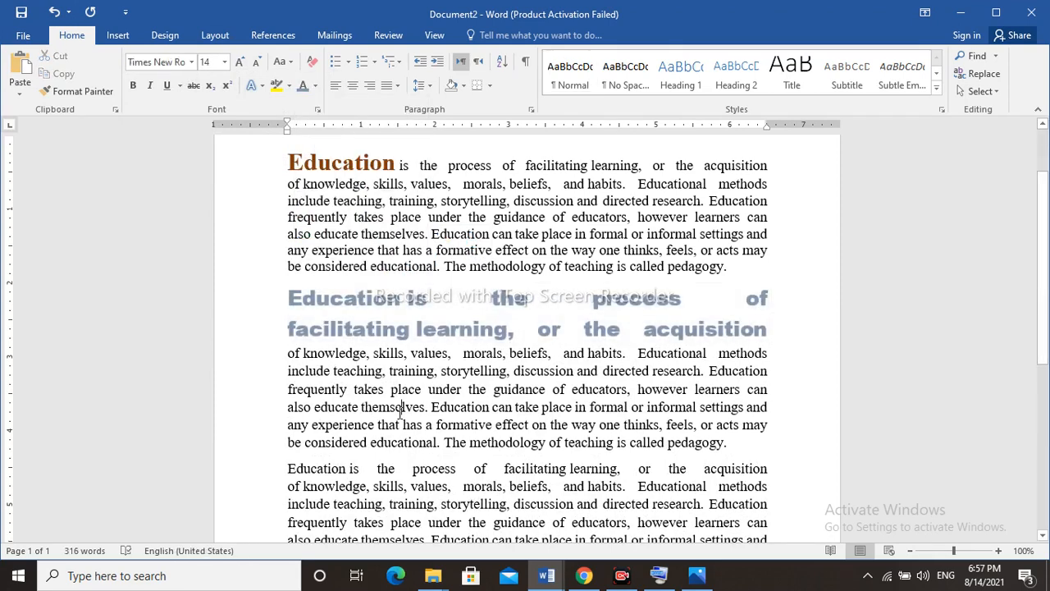
Format the first line of the third paragraph in Times New Roman at size 18.
left_click(768, 469)
left_click(226, 472)
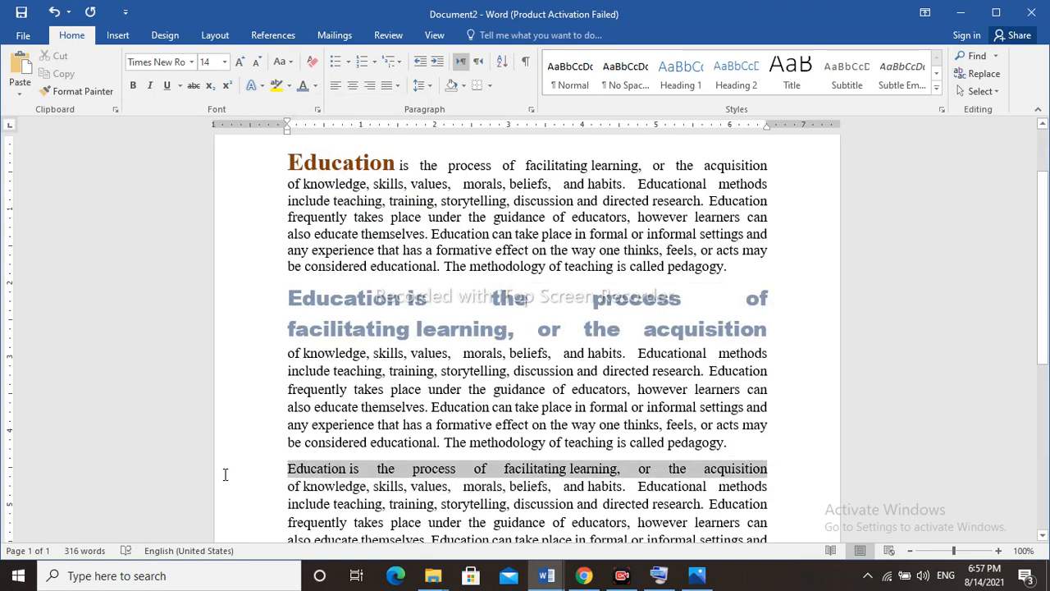
left_click(305, 420)
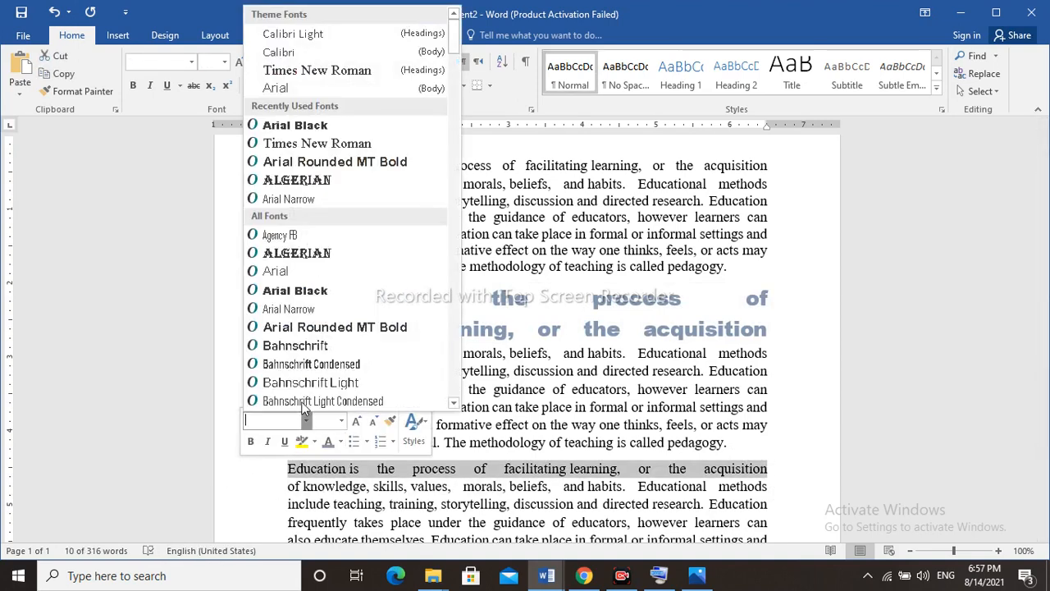
left_click(306, 146)
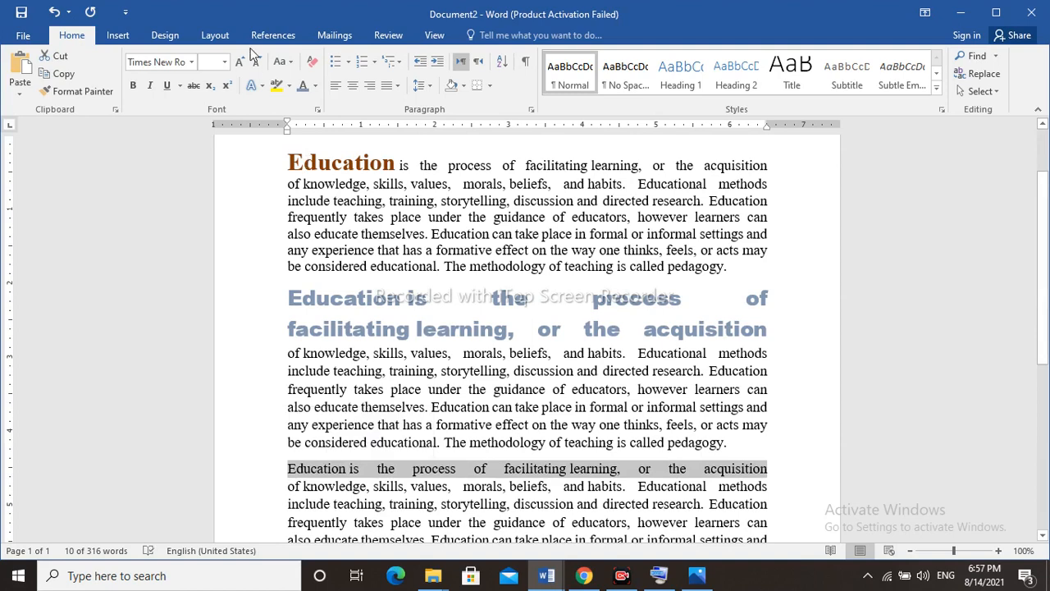
left_click(224, 62)
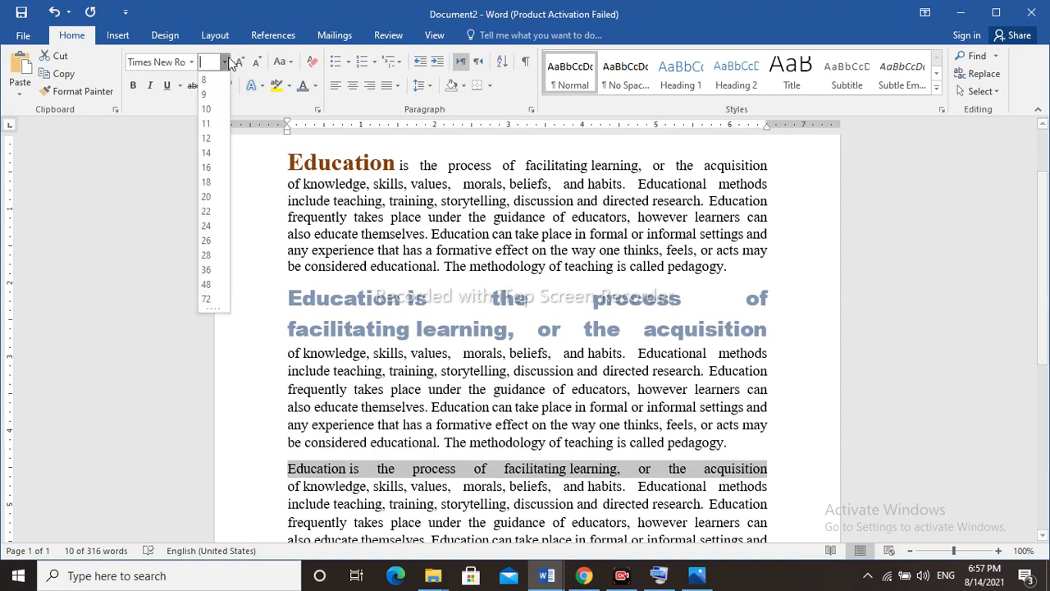
left_click(211, 182)
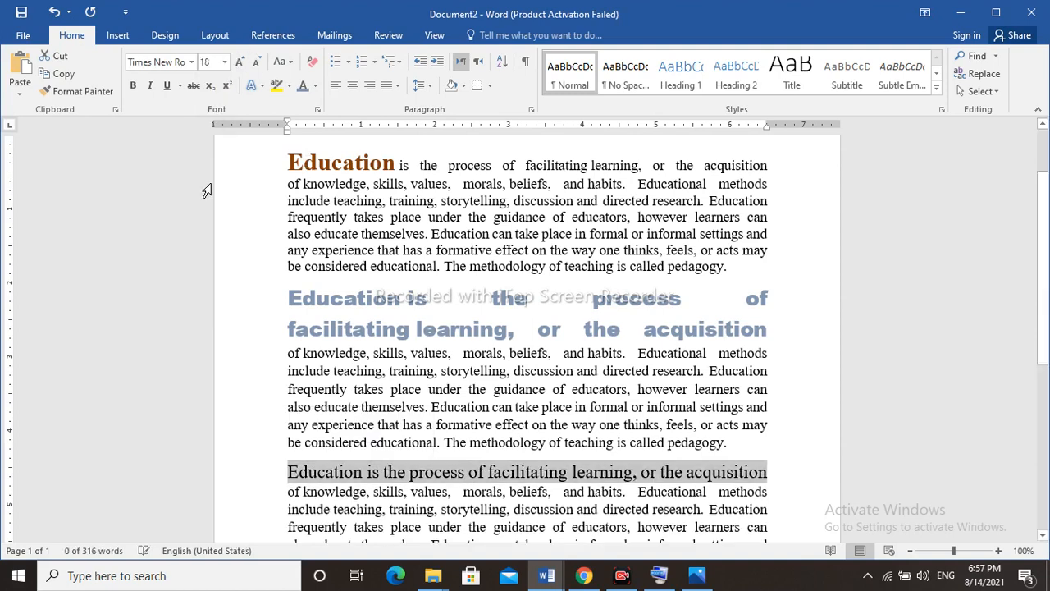
Set the font colour of the third paragraph's enlarged first line to standard red.
left_click(315, 86)
left_click(368, 168)
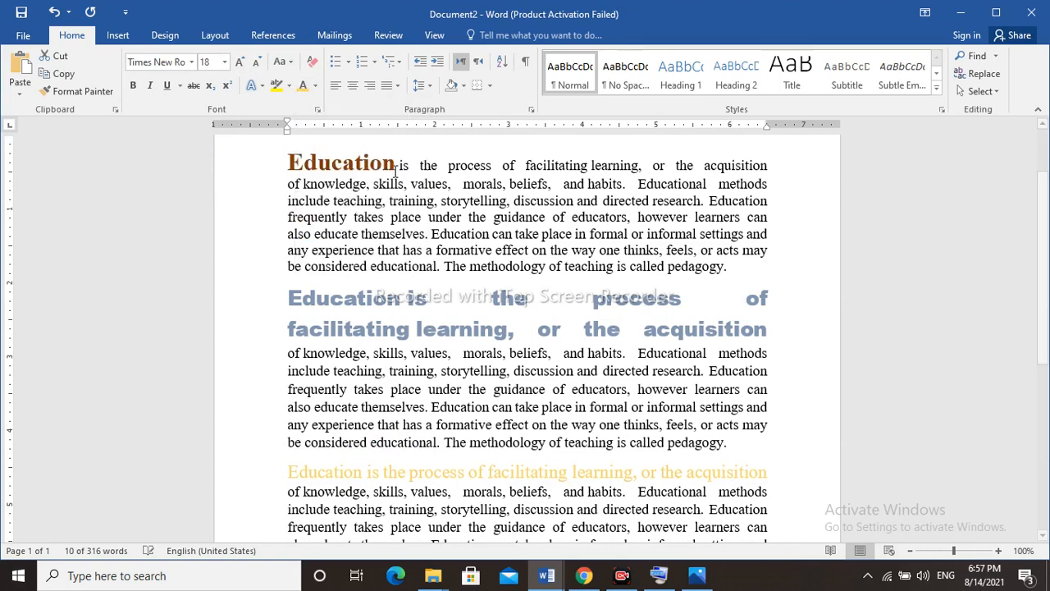
left_click(316, 85)
left_click(316, 224)
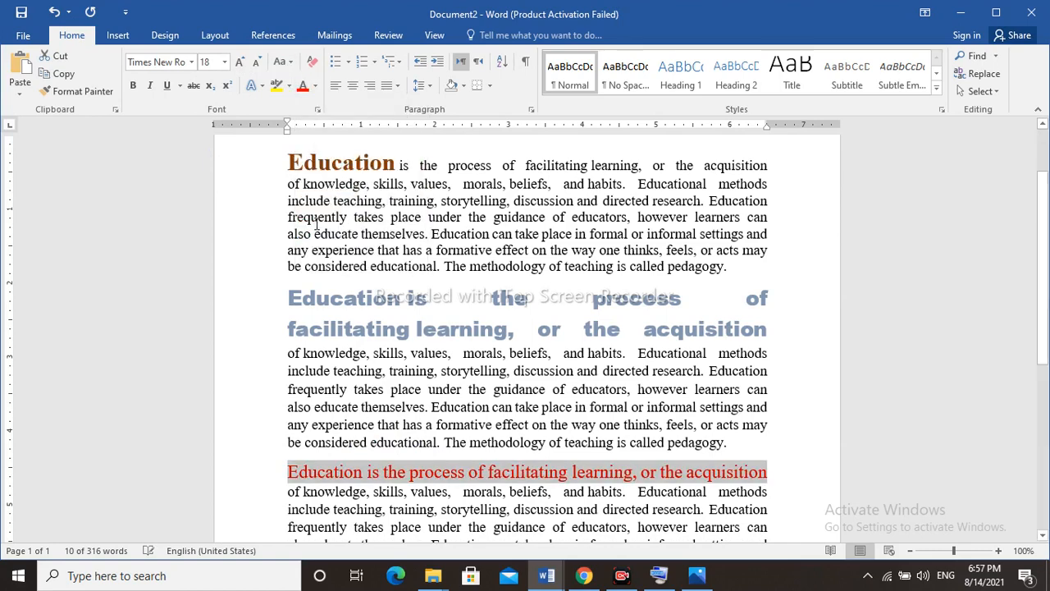
left_click(519, 443)
key("Up")
key("Up")
key("Up")
key("Up")
key("Up")
key("Up")
key("Up")
key("Up")
key("Up")
key("Up")
key("Up")
key("Up")
key("Up")
key("Up")
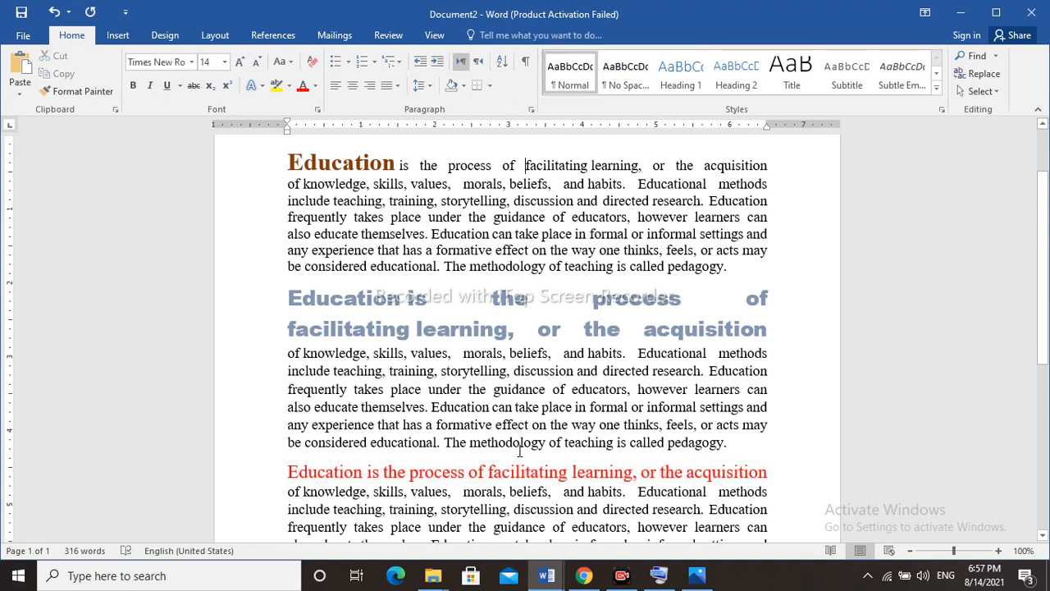
key("Down")
key("Down")
key("Down")
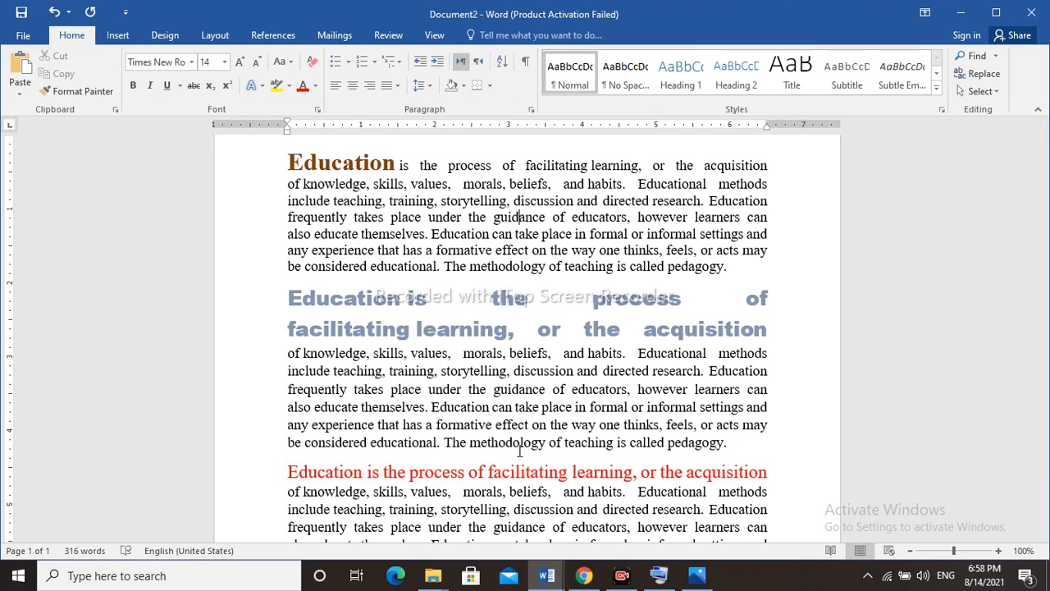
key("Down")
key("Down")
key("Down")
key("Down")
key("Down")
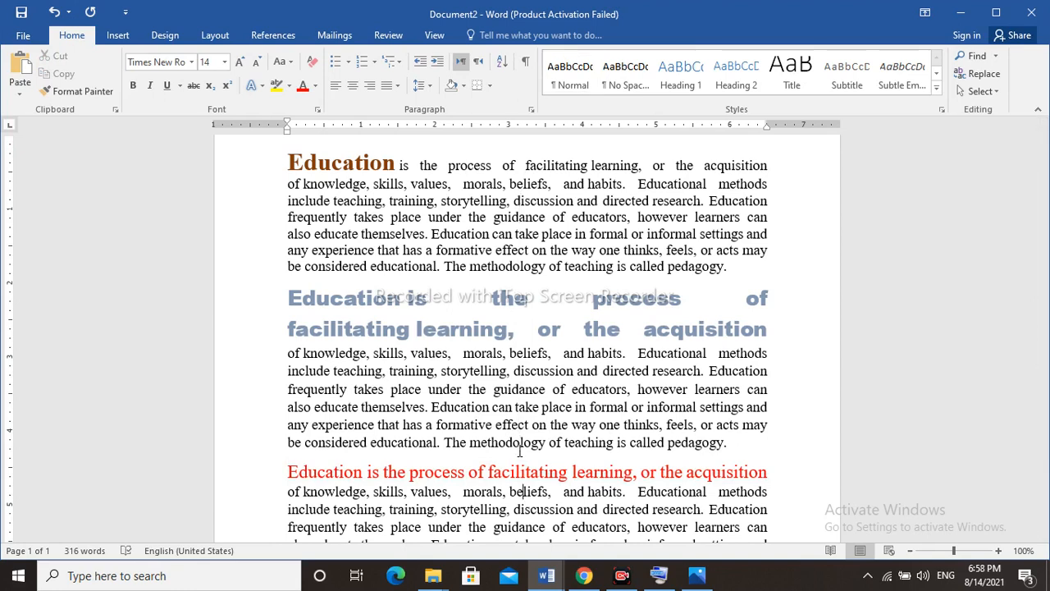
key("Up")
key("Up")
key("Up")
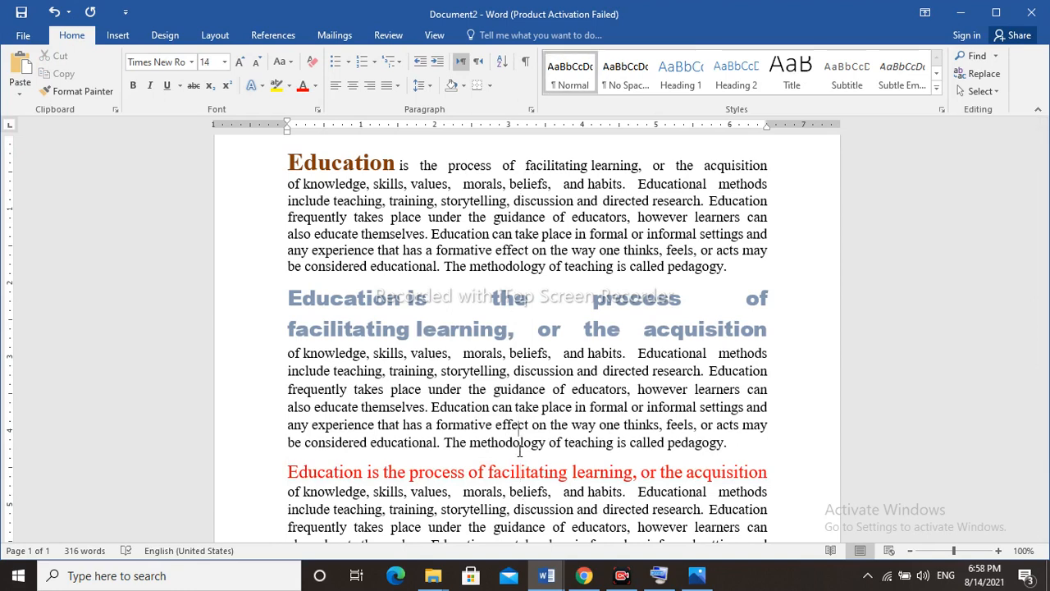
key("Up")
key("Up")
key("Up")
key("Up")
key("Up")
key("Up")
key("Up")
key("Up")
key("Up")
key("Up")
key("Up")
key("Up")
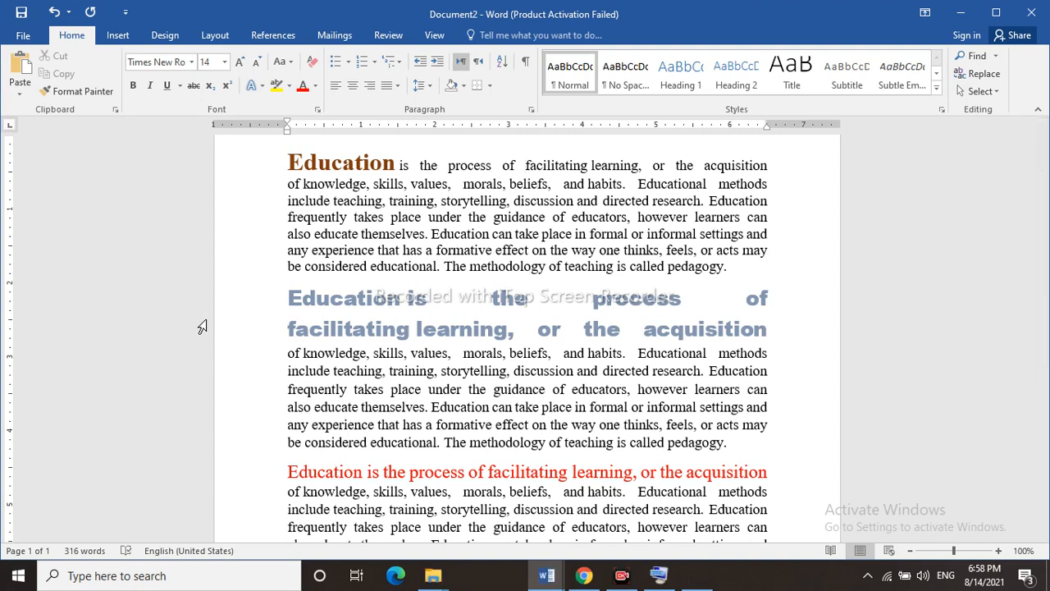
key("ctrl+s")
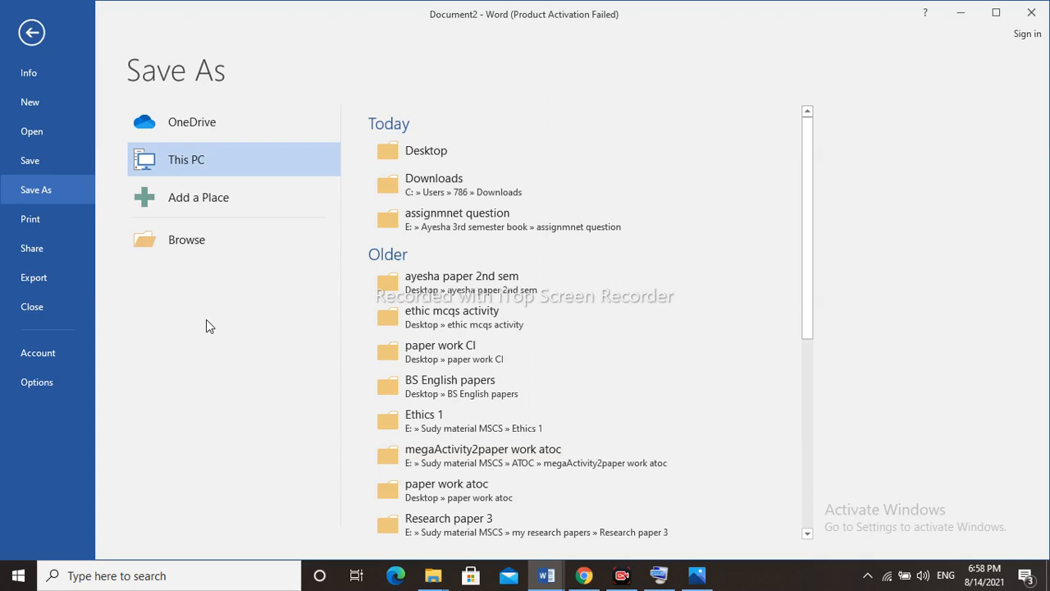
left_click(34, 33)
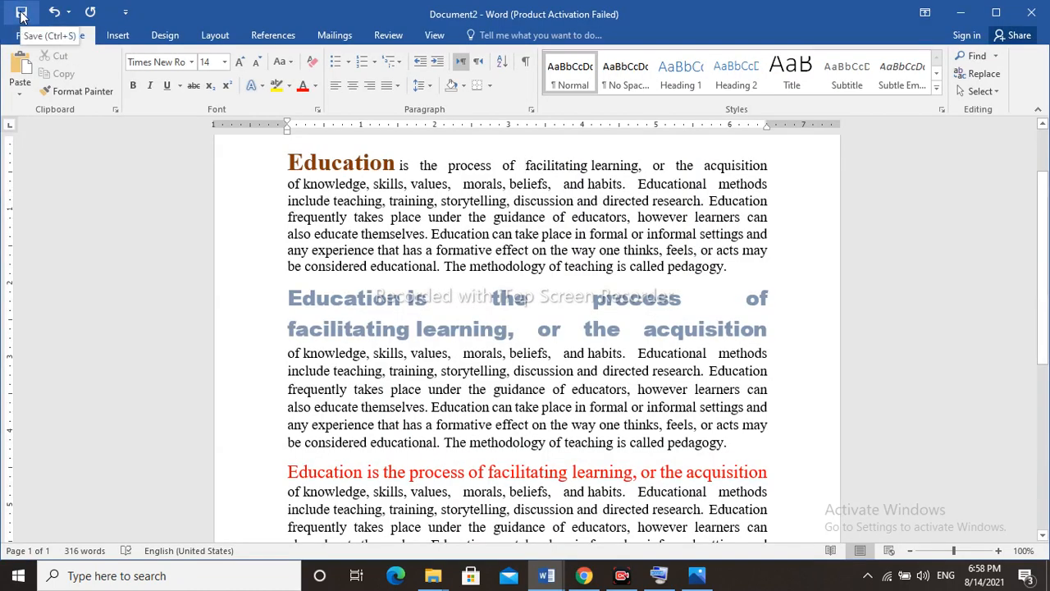
left_click(21, 13)
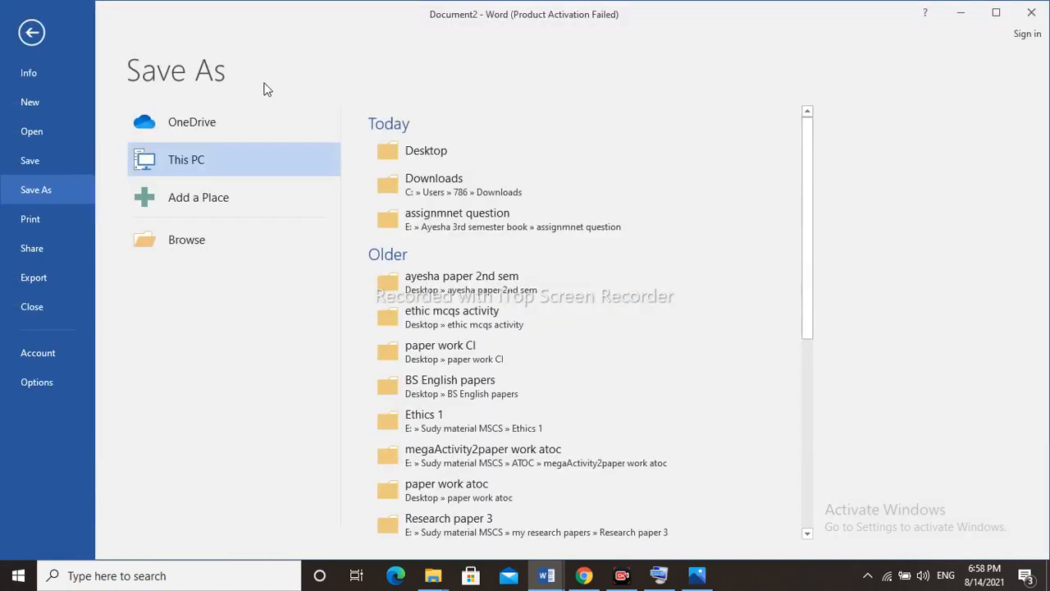
left_click(34, 33)
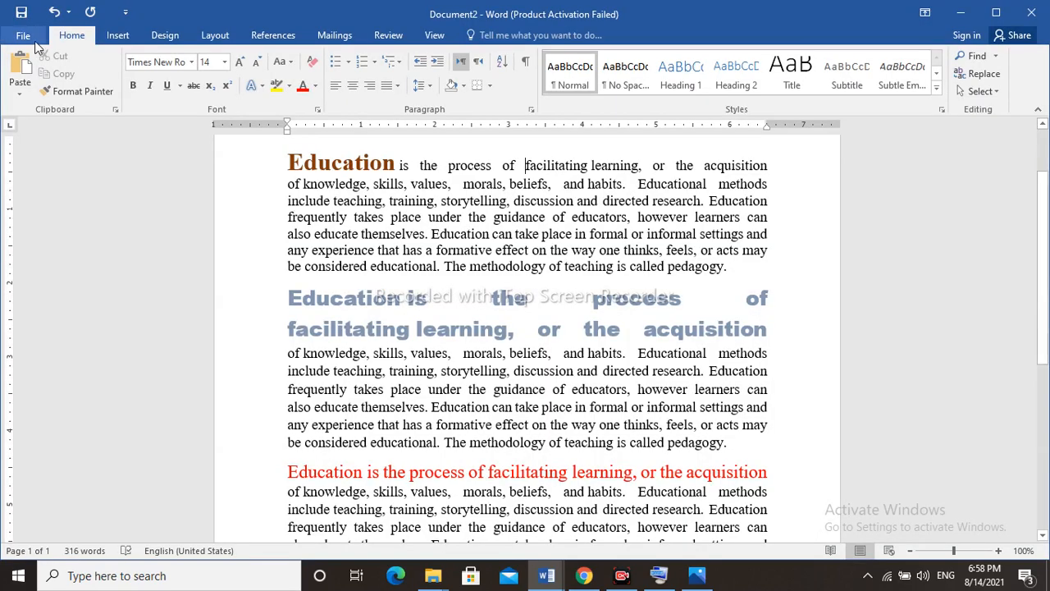
Examine the document's information page, including its options for protecting, checking for issues and managing unsaved versions.
left_click(33, 35)
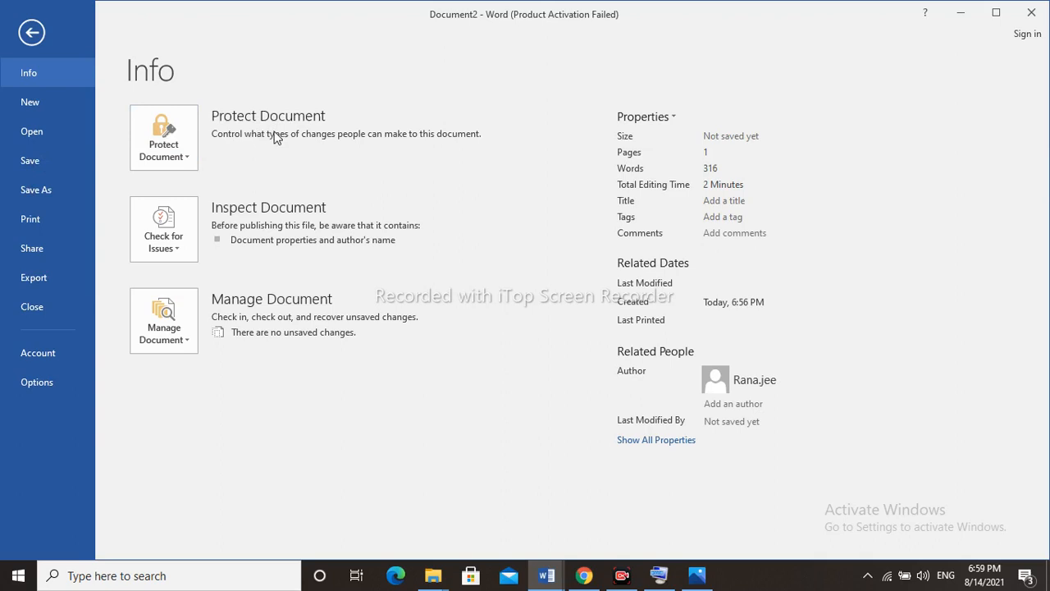
left_click(192, 159)
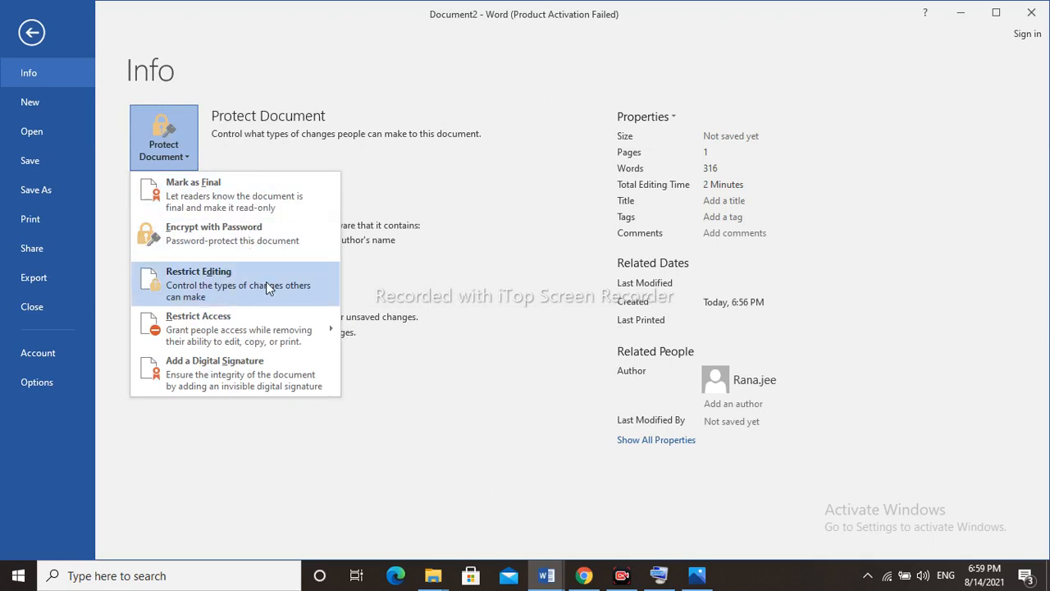
mouse_move(264, 328)
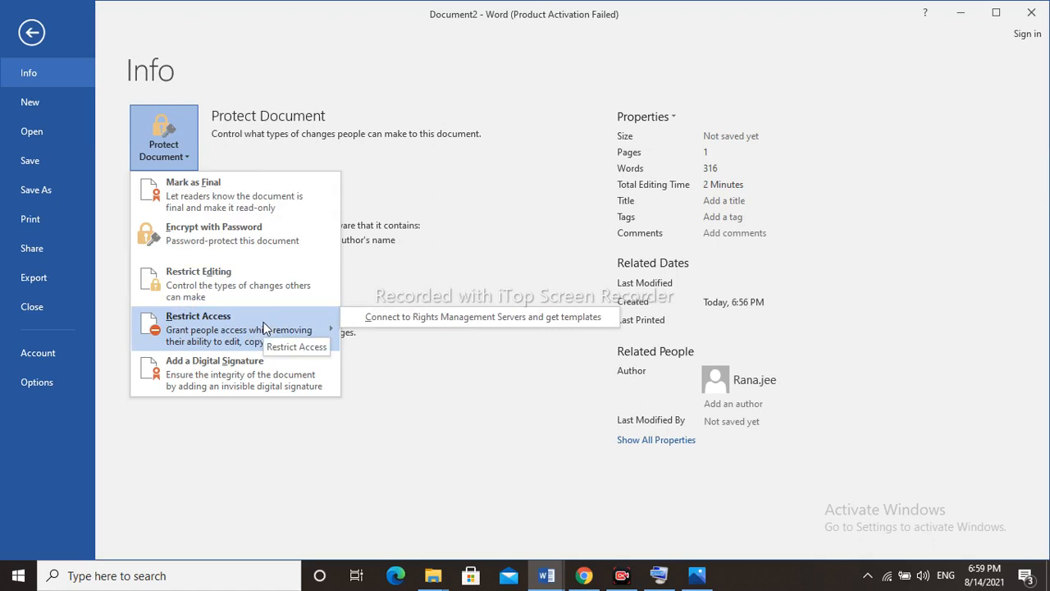
left_click(387, 279)
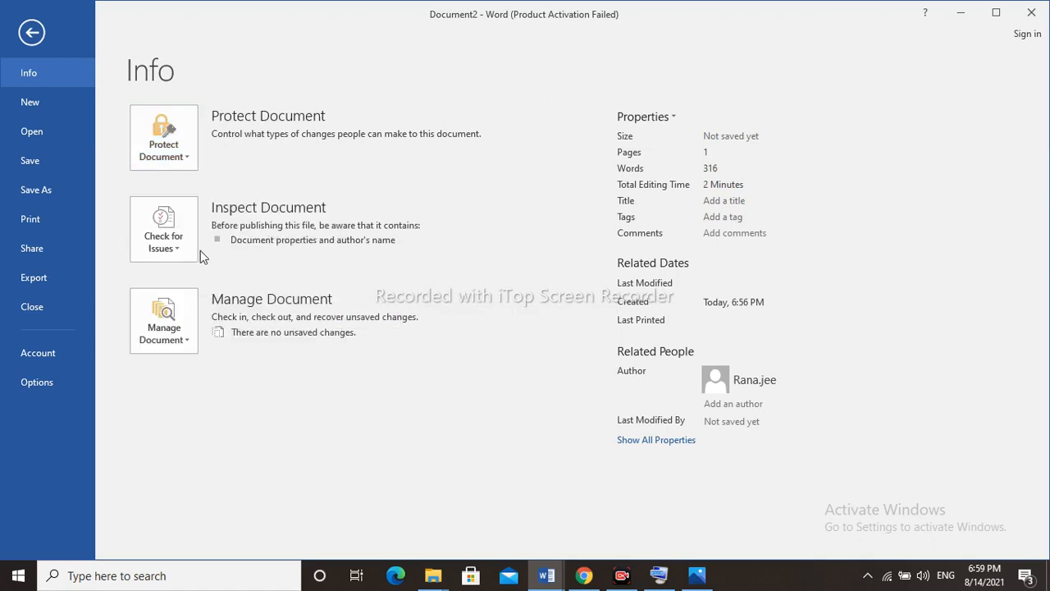
left_click(178, 250)
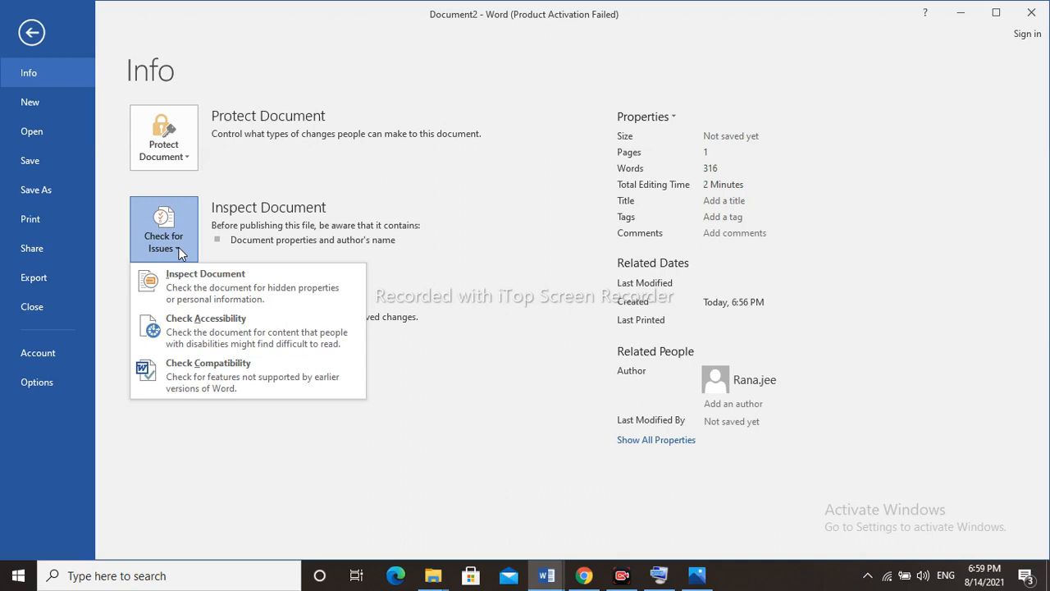
left_click(180, 250)
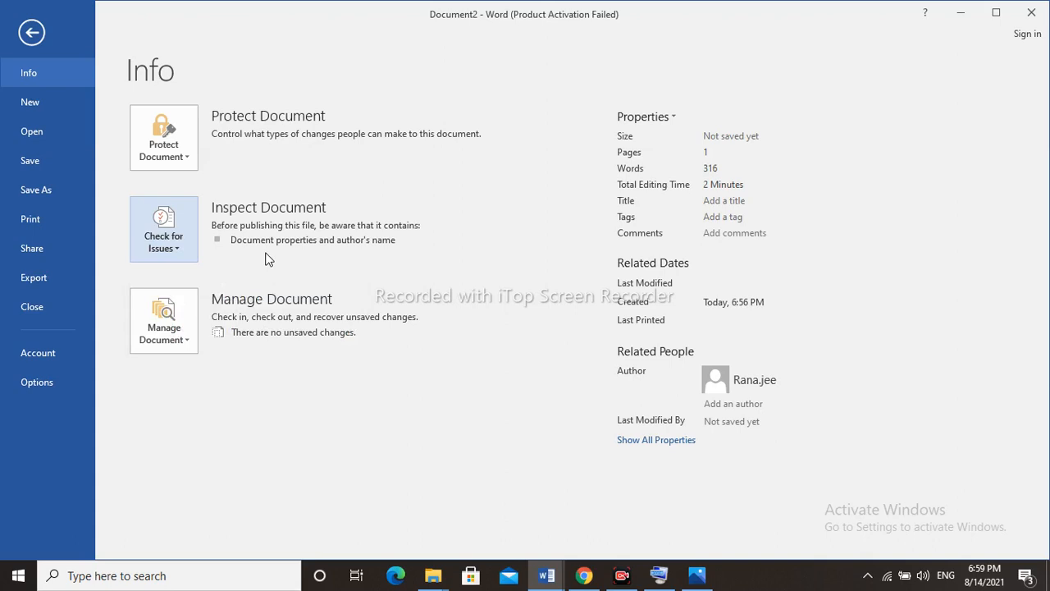
left_click(191, 337)
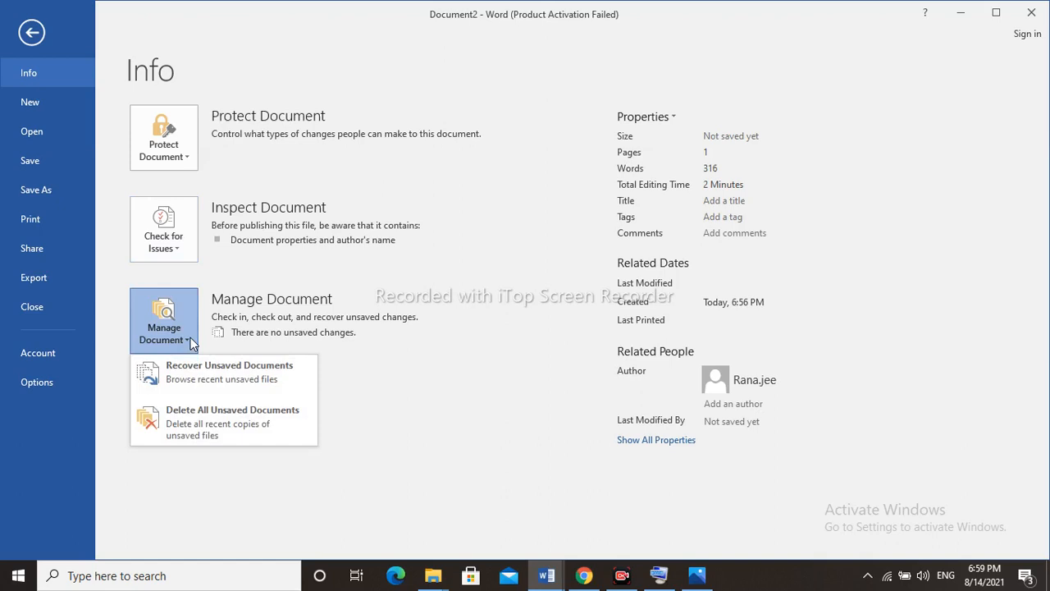
left_click(336, 333)
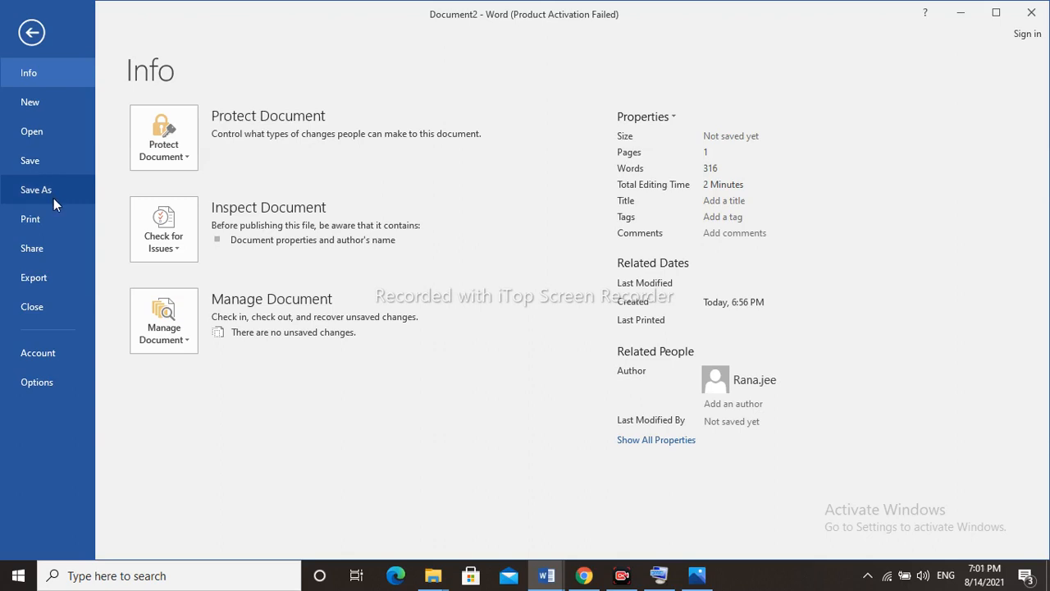
left_click(32, 163)
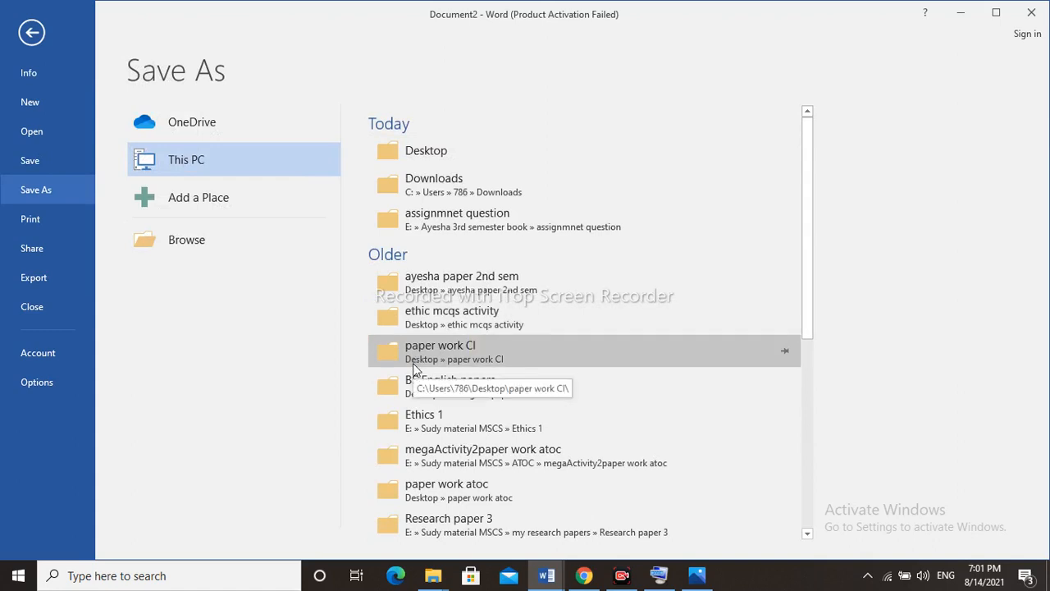
left_click(187, 241)
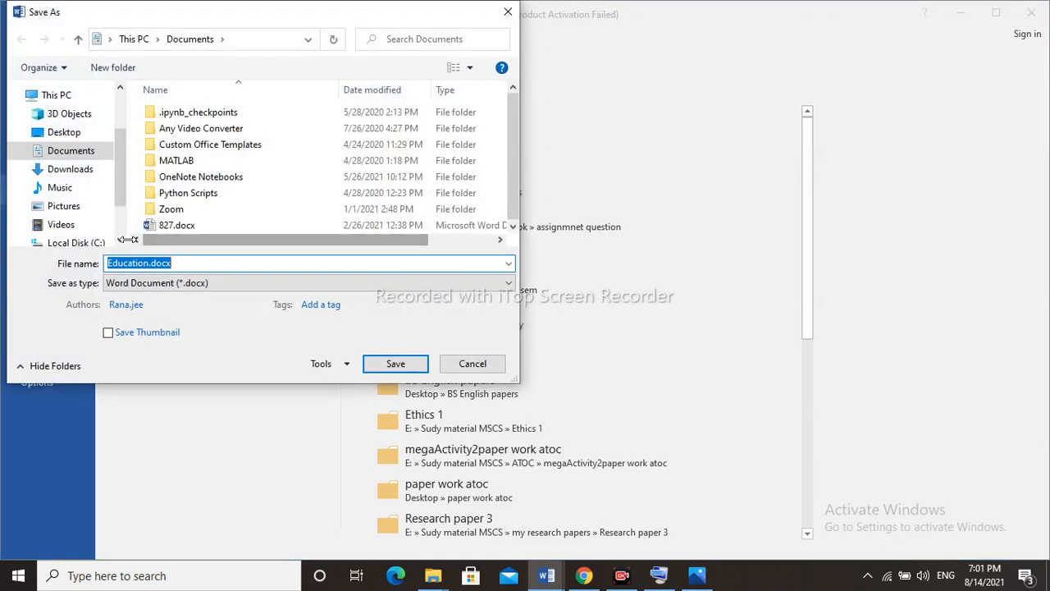
left_click(120, 239)
left_click(121, 239)
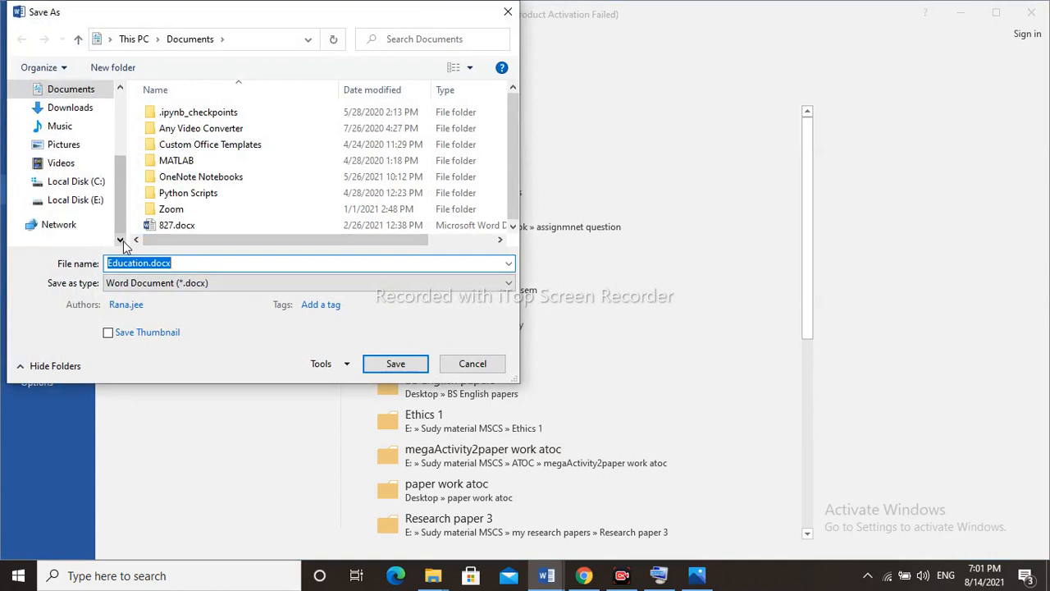
left_click(472, 363)
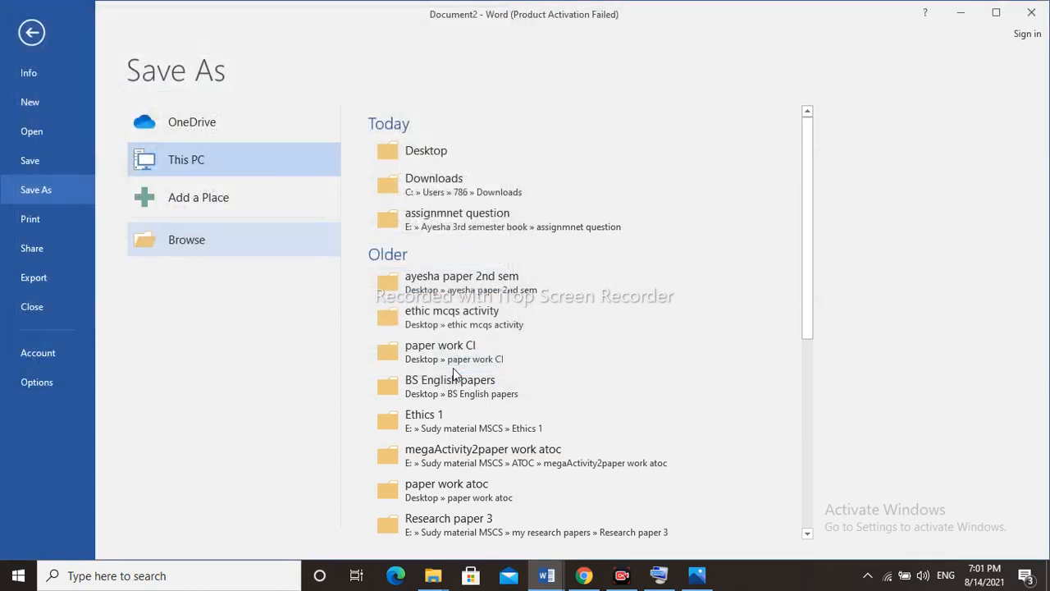
Save the document to the Desktop as Education.docx in the Word Document (*.docx) format.
left_click(416, 151)
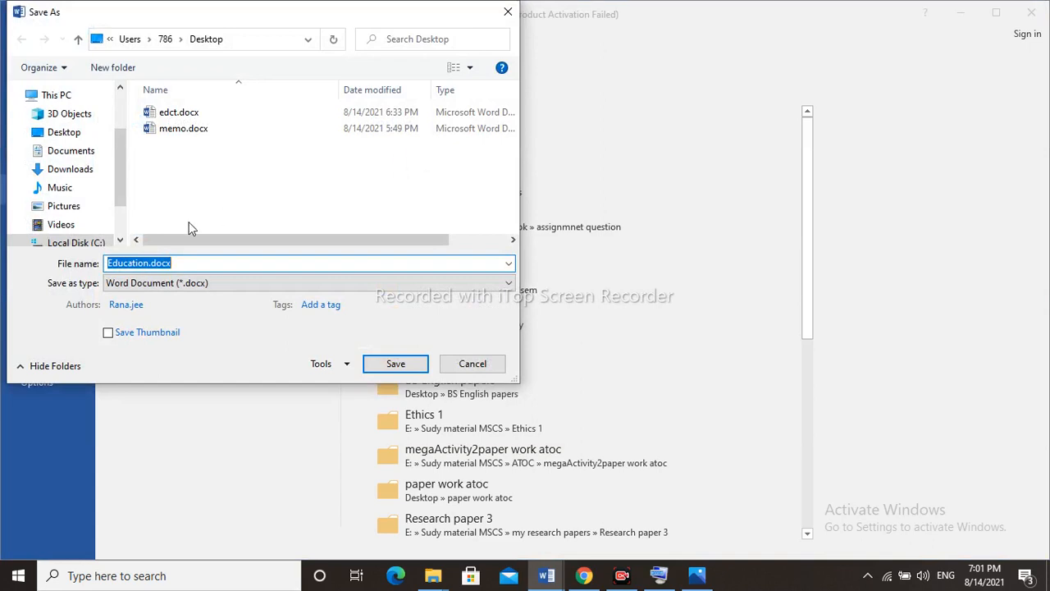
left_click(183, 263)
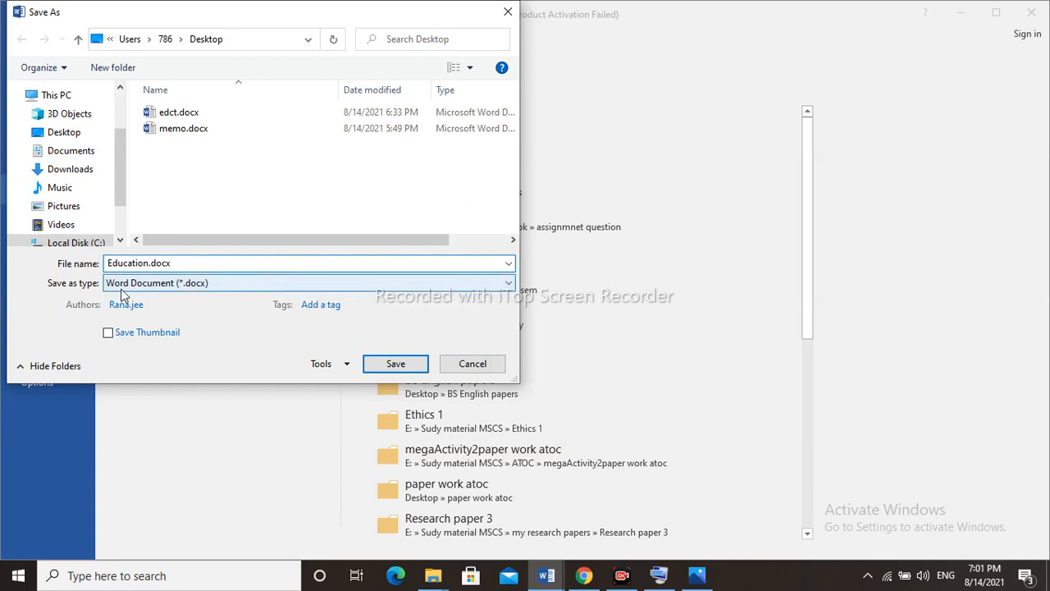
left_click(241, 281)
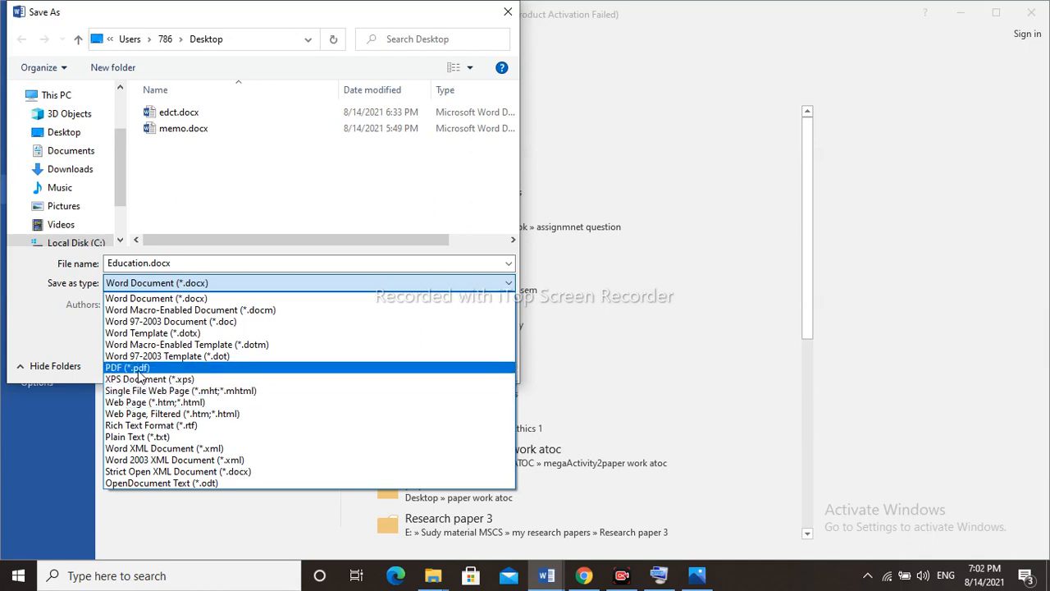
left_click(234, 278)
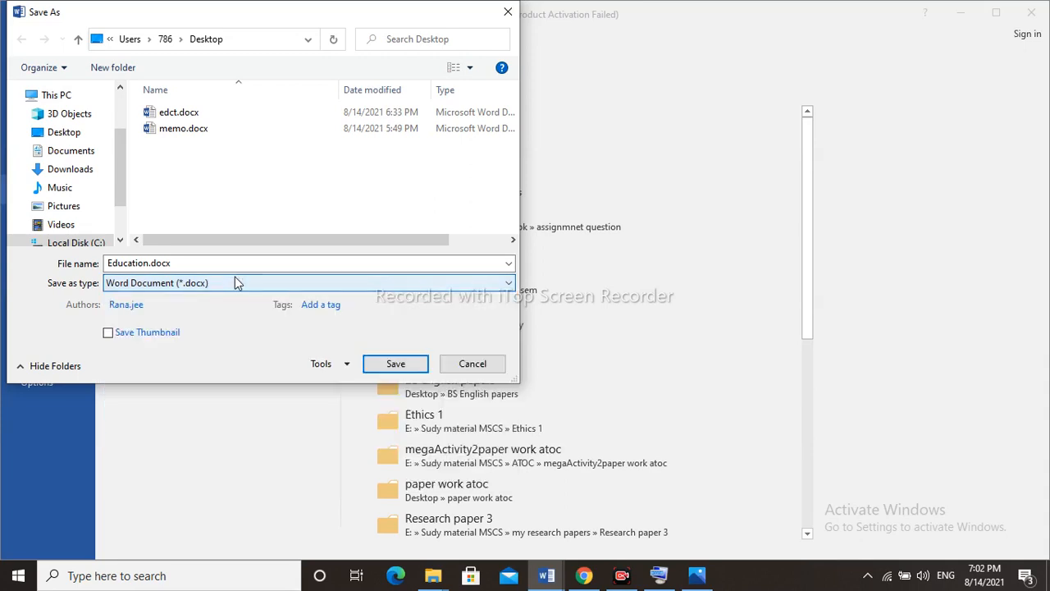
left_click(394, 365)
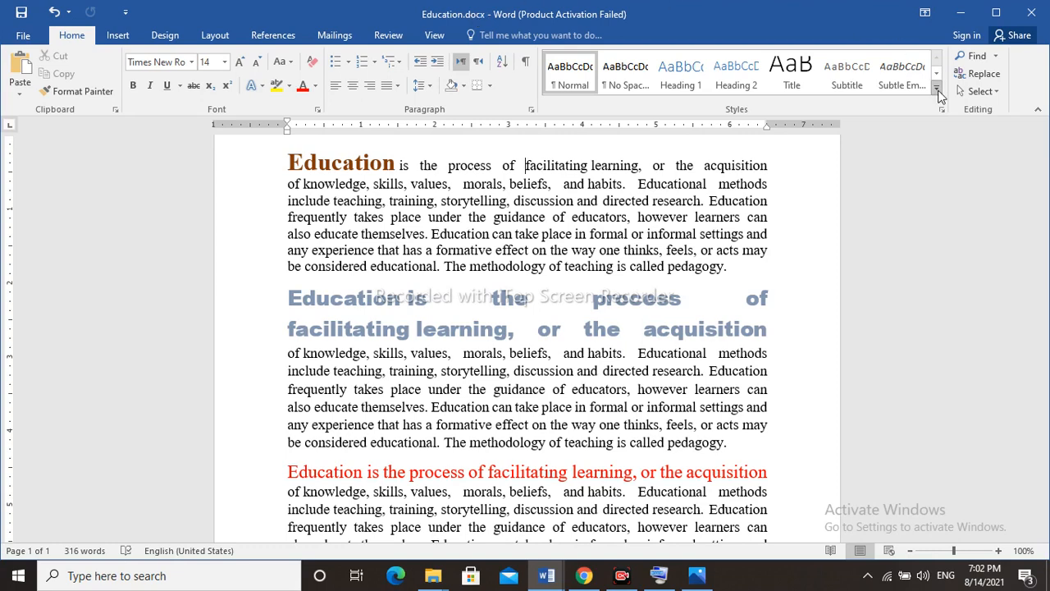
Close Education.docx and edct.docx and clear the remaining windows to show the desktop.
left_click(1032, 13)
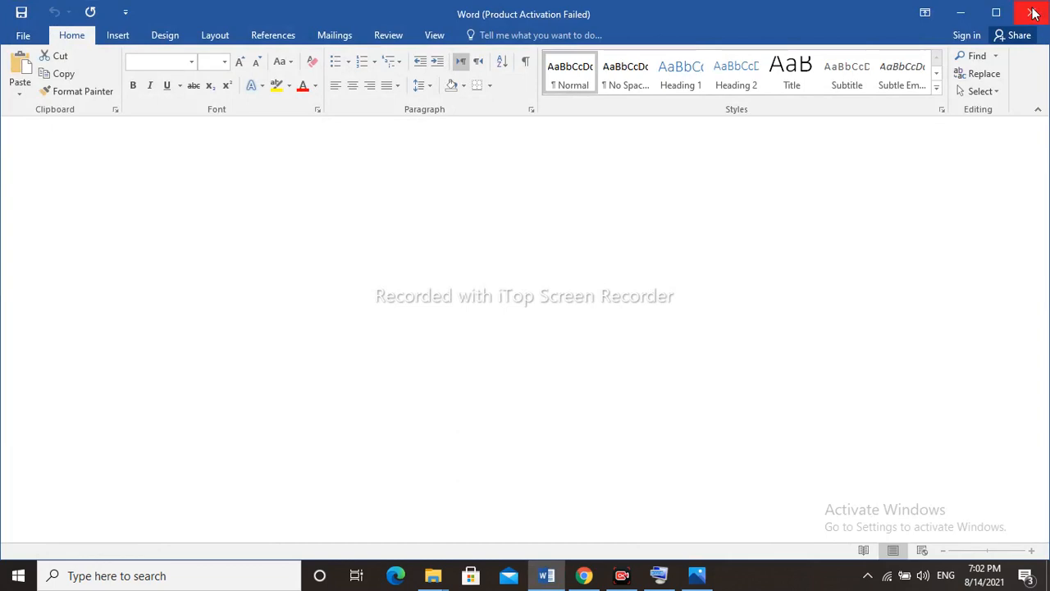
left_click(1032, 13)
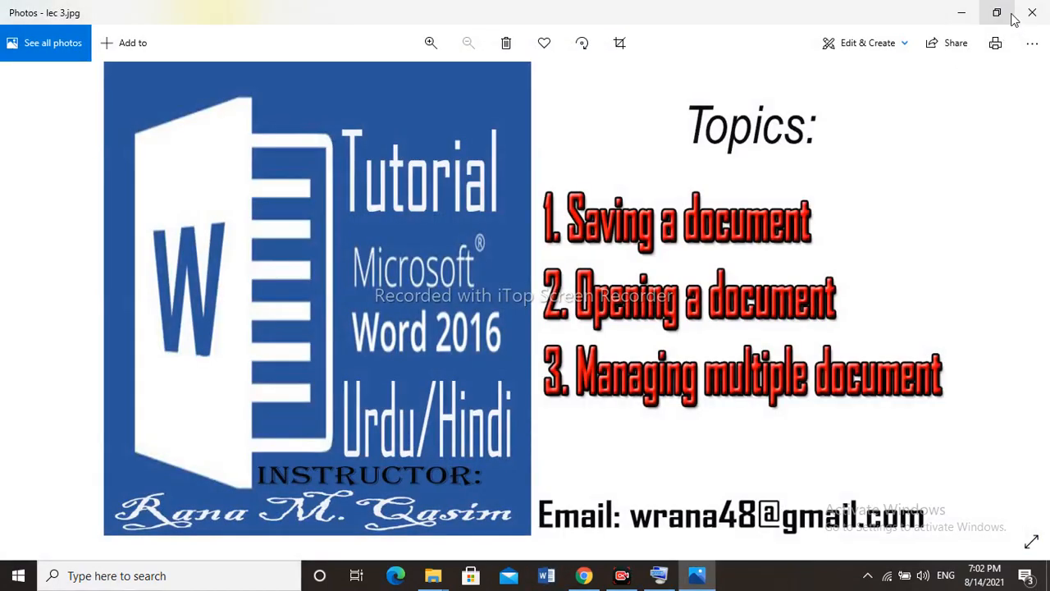
left_click(1030, 9)
left_click(962, 9)
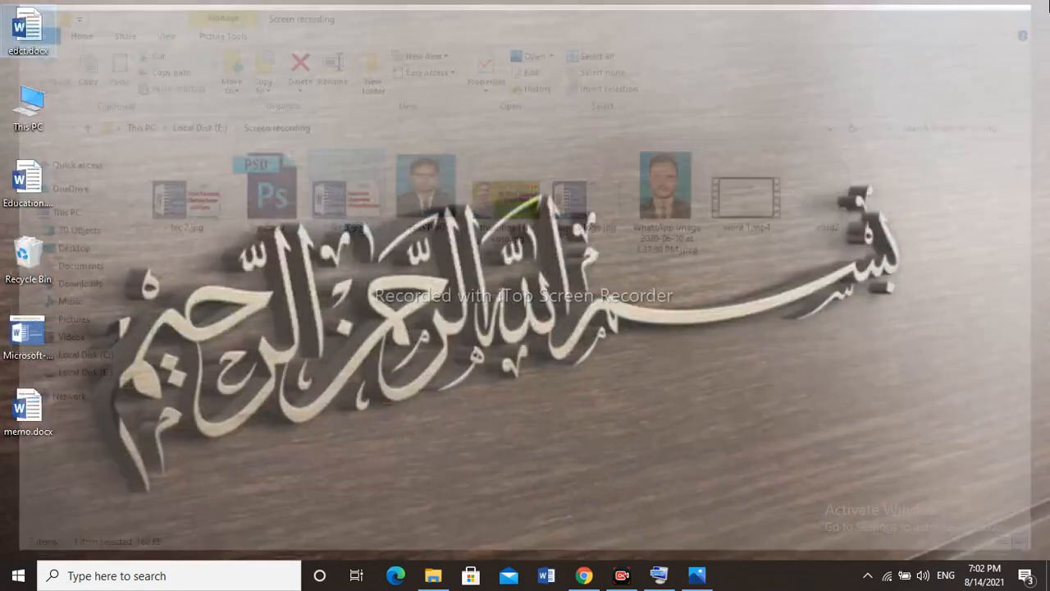
Refresh the desktop and open the saved Education.docx from it.
right_click(646, 78)
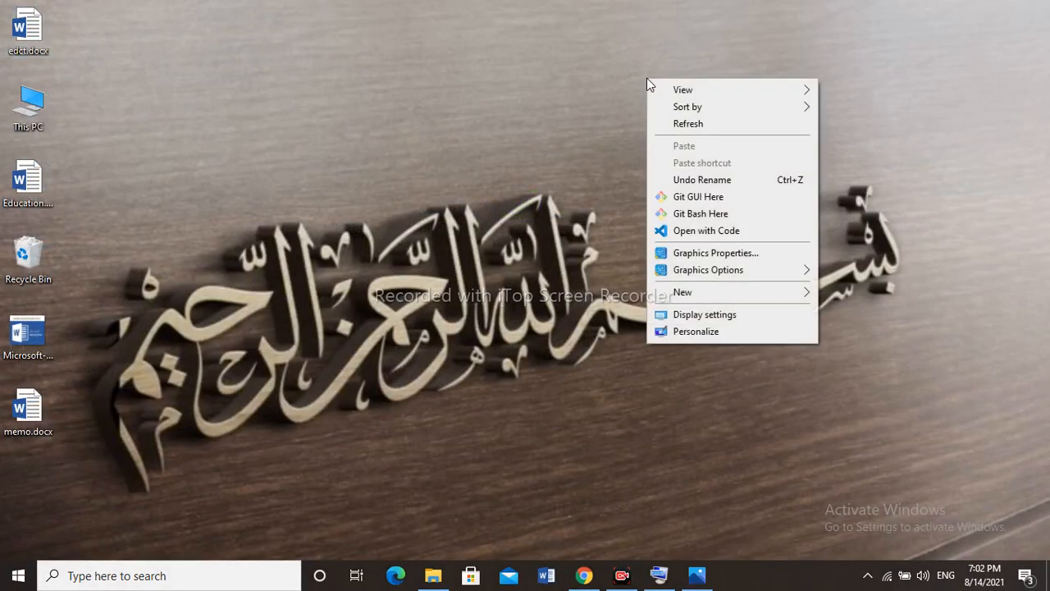
left_click(694, 125)
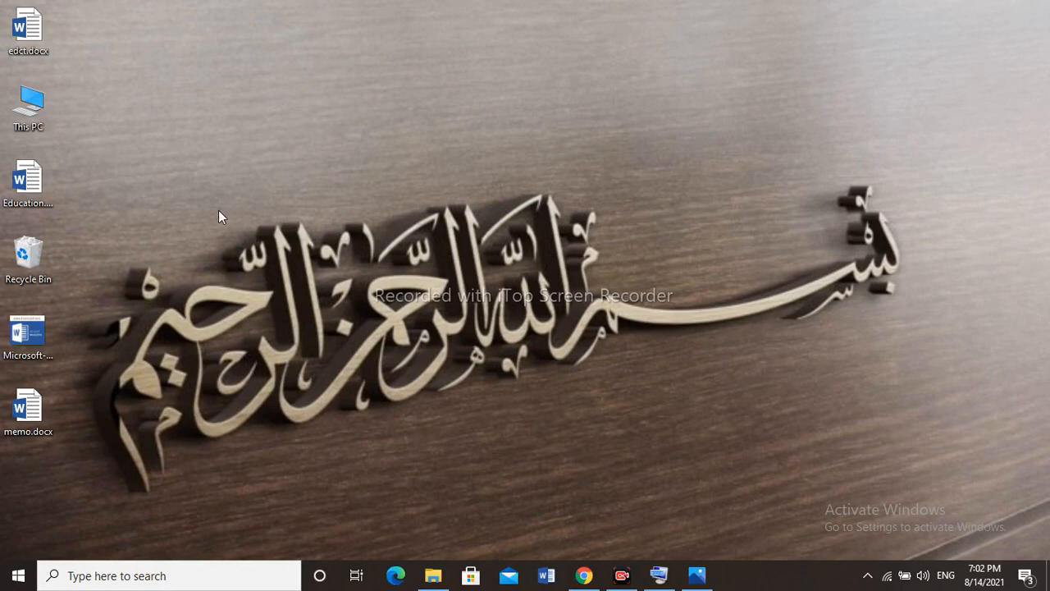
left_click(34, 194)
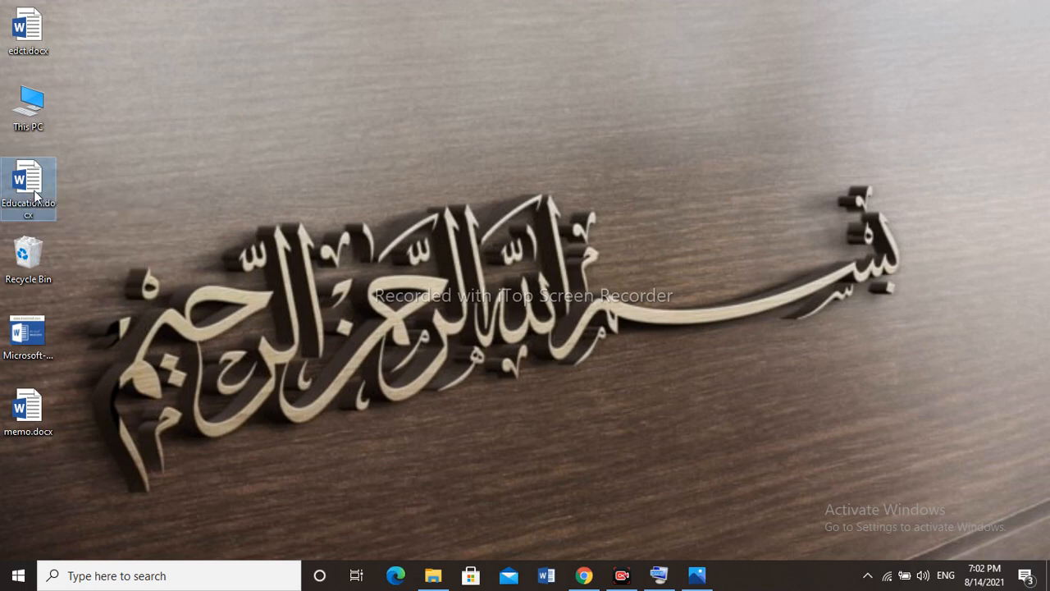
double_click(34, 194)
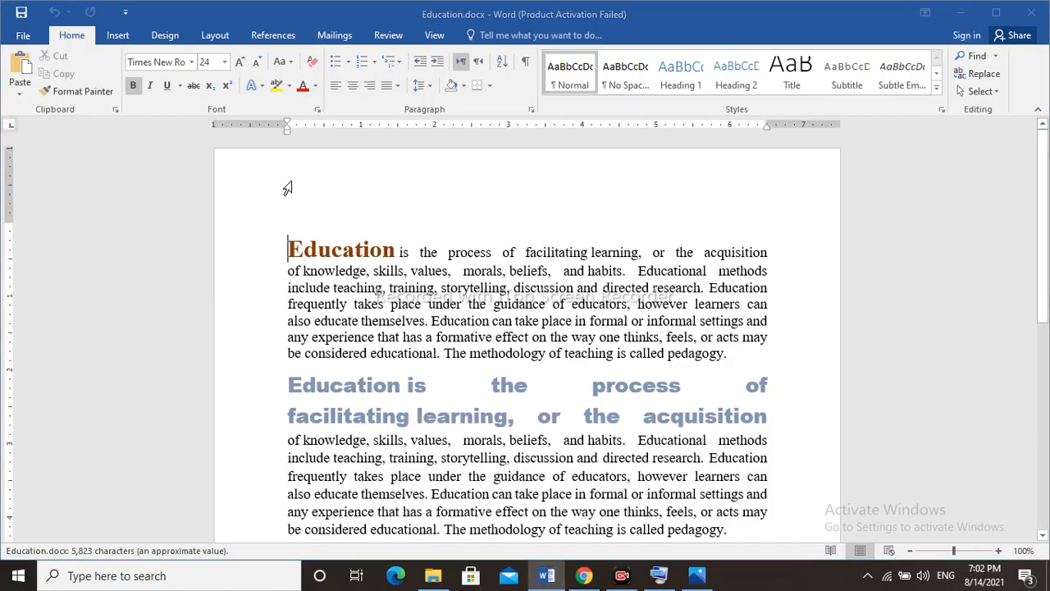
left_click(699, 115)
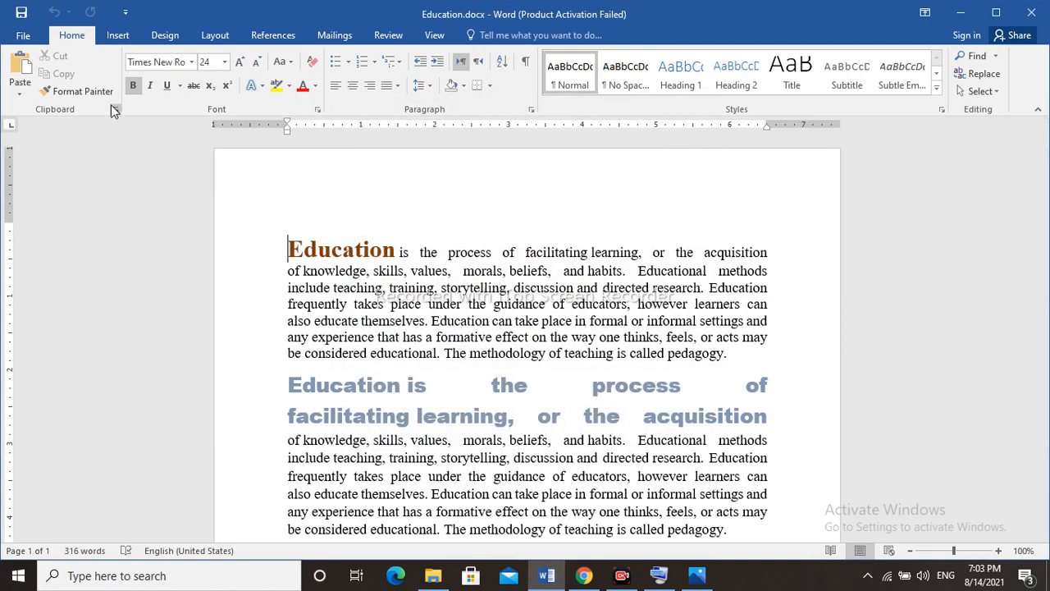
From within Word, browse to the Desktop folder and open memo.docx alongside Education.docx.
left_click(25, 39)
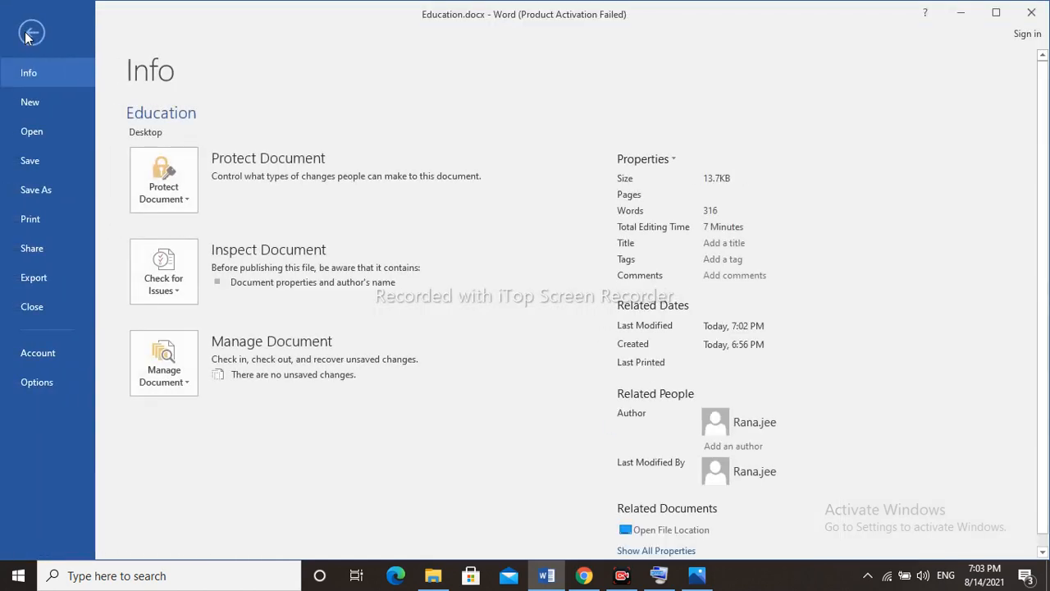
left_click(31, 132)
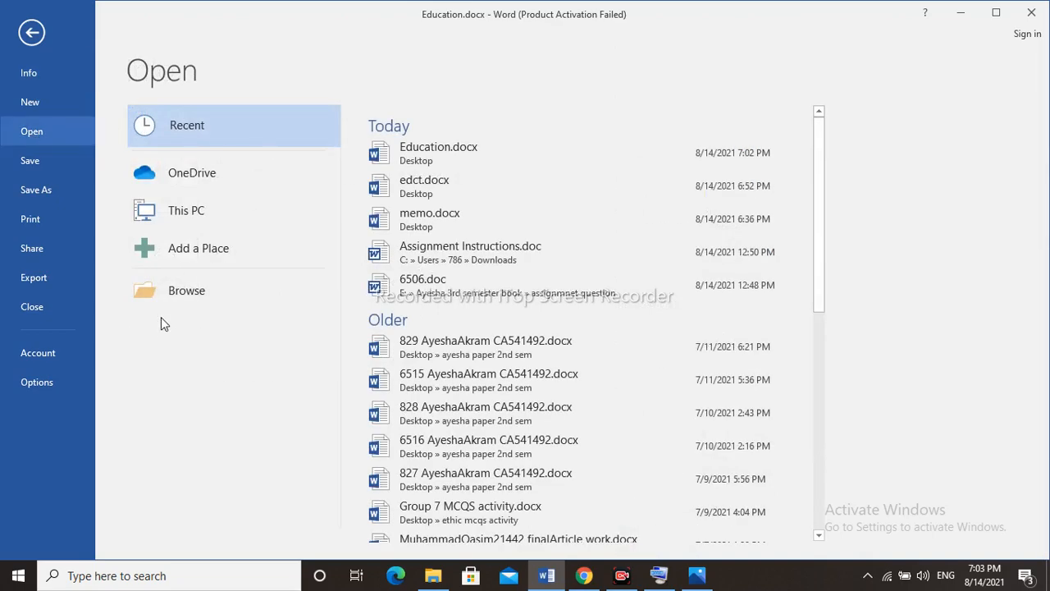
left_click(192, 296)
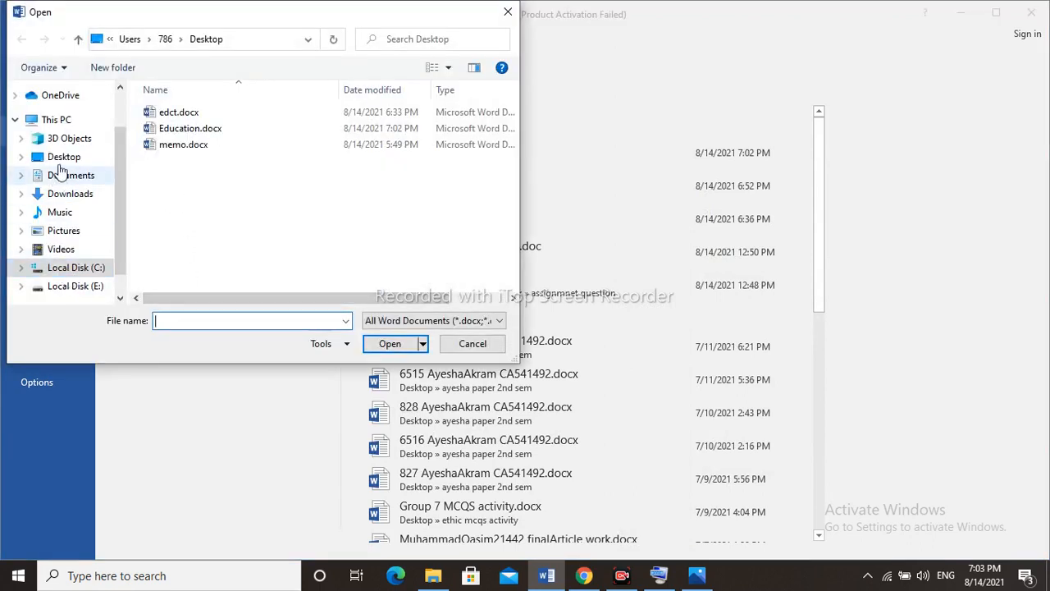
left_click(66, 160)
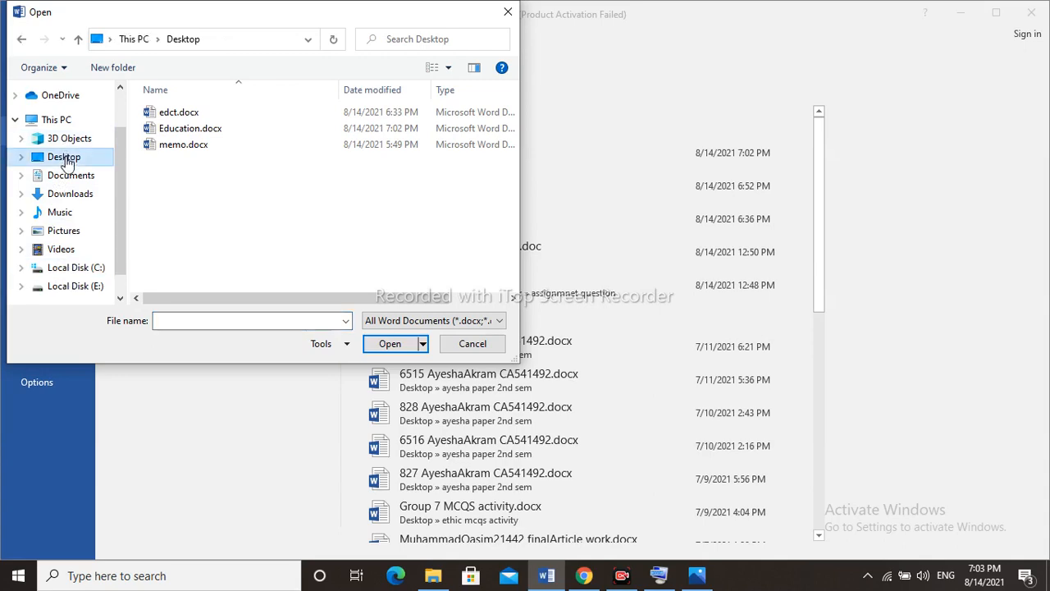
double_click(179, 146)
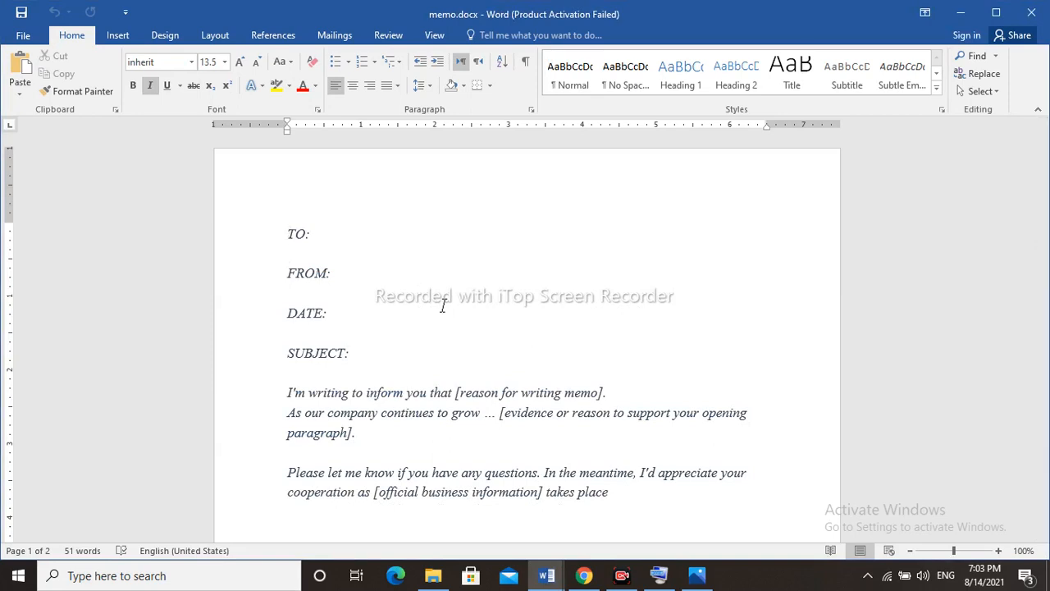
Switch back and forth between the open Education.docx and memo.docx windows, ending on memo.docx.
left_click(546, 577)
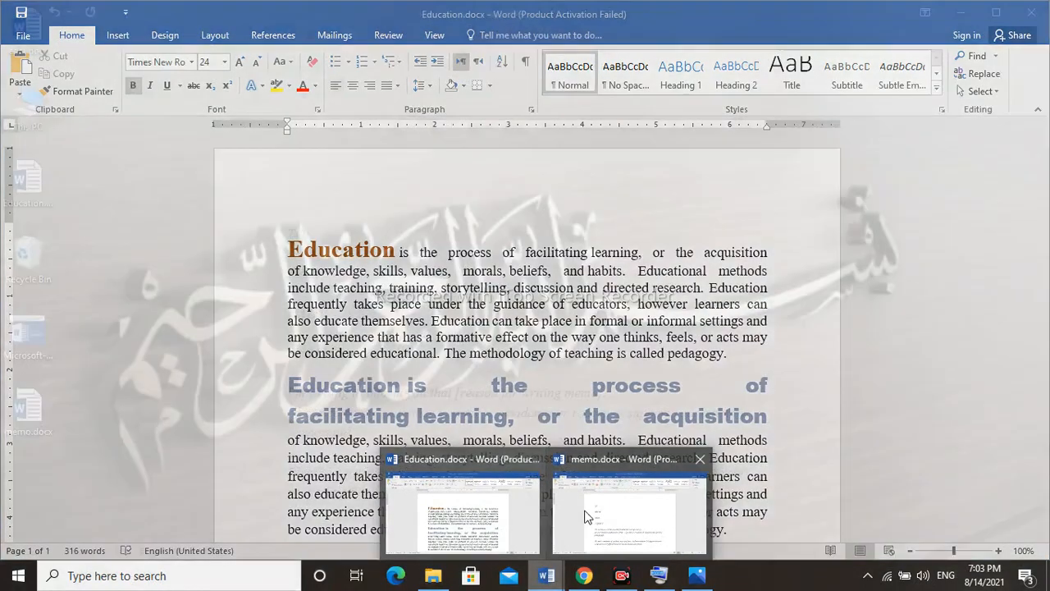
left_click(586, 517)
mouse_move(537, 584)
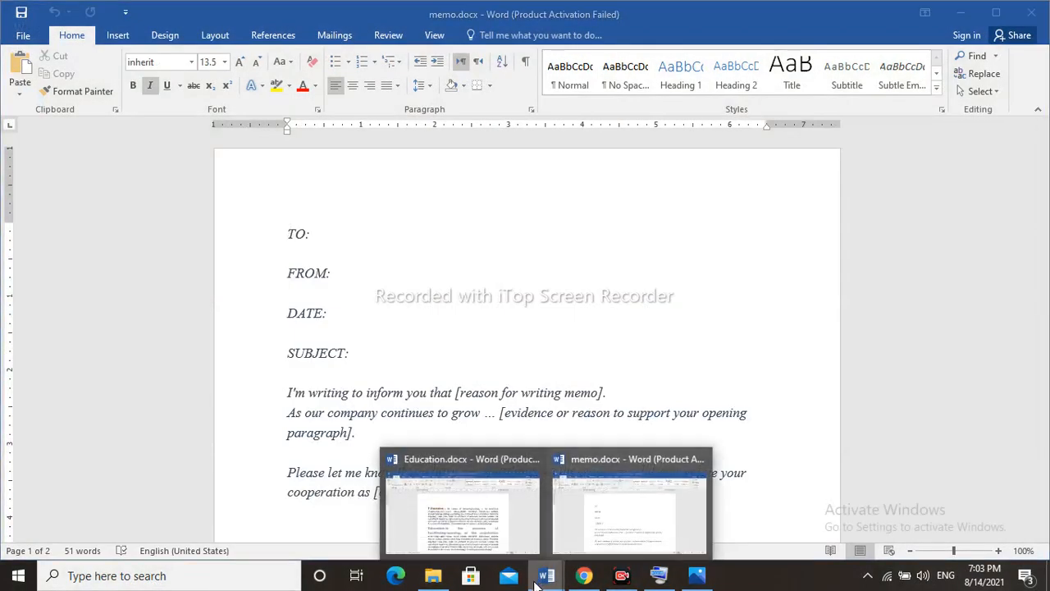
left_click(492, 525)
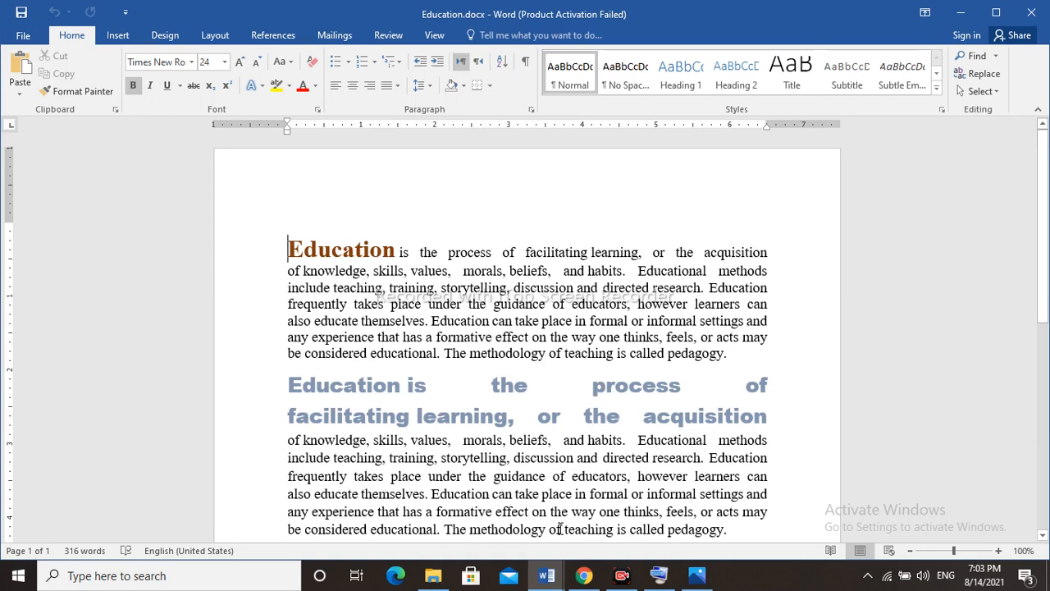
left_click(556, 579)
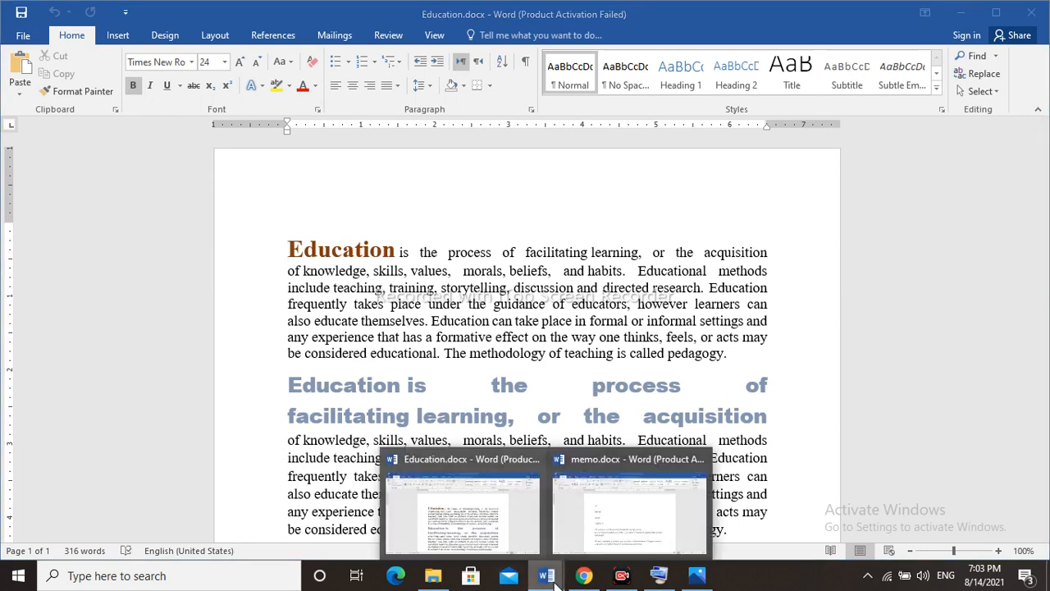
left_click(627, 520)
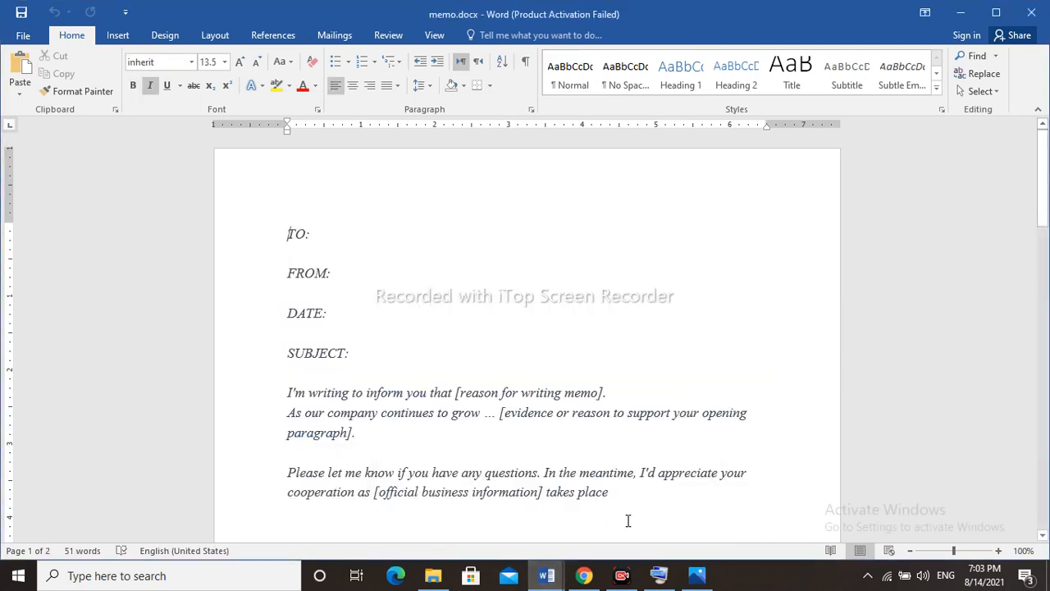
Switch to Education.docx and view it side by side with memo.docx.
left_click(547, 576)
left_click(514, 537)
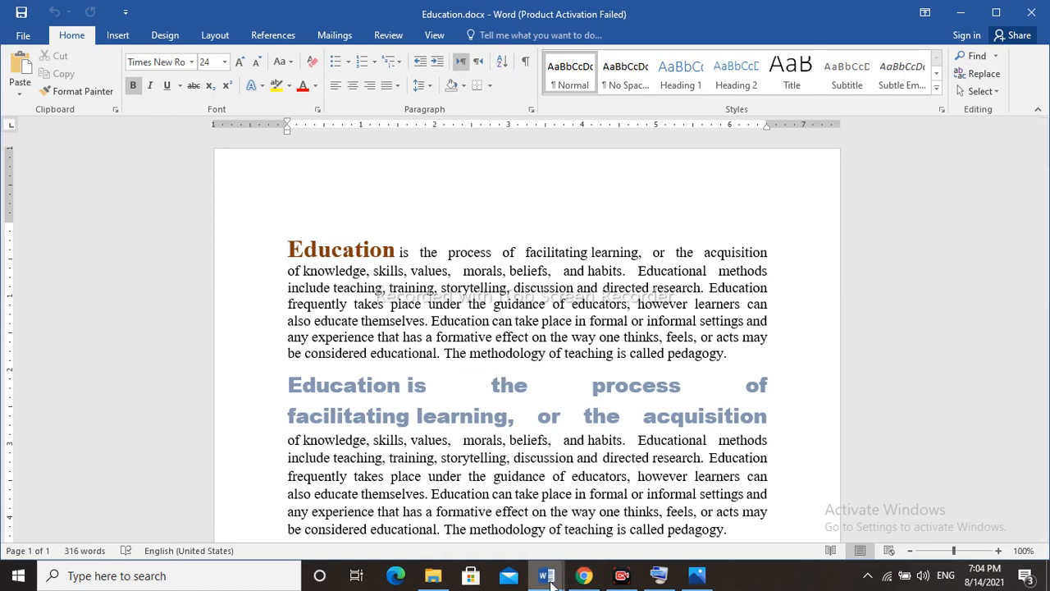
mouse_move(550, 576)
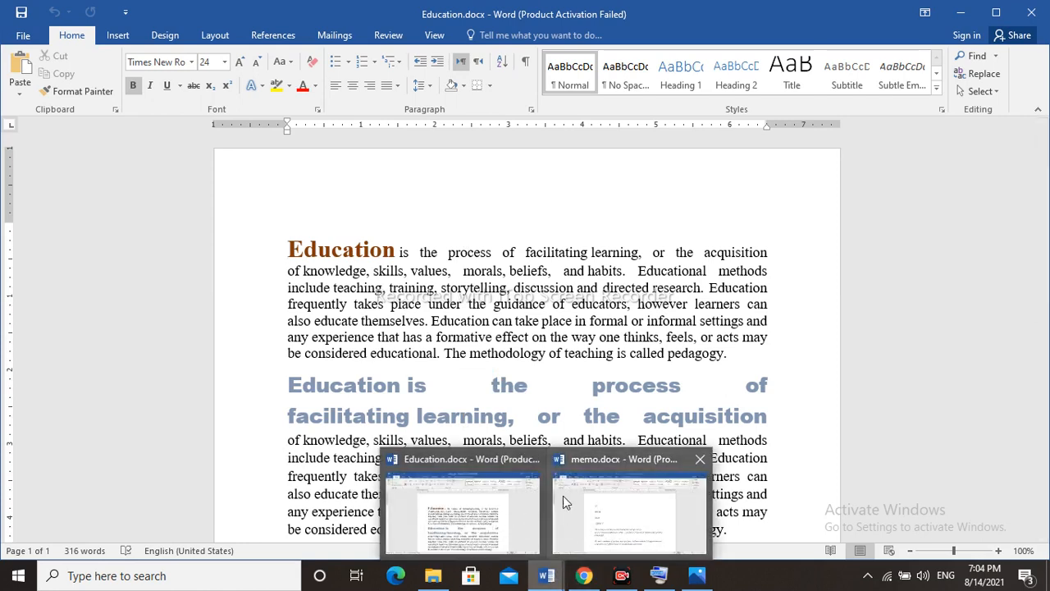
left_click(433, 401)
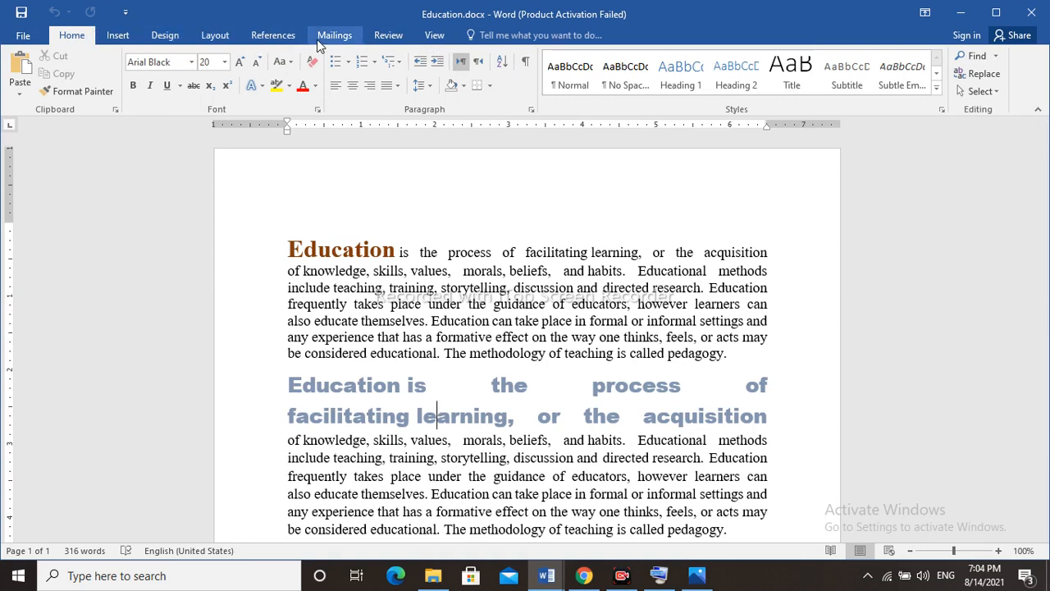
left_click(429, 35)
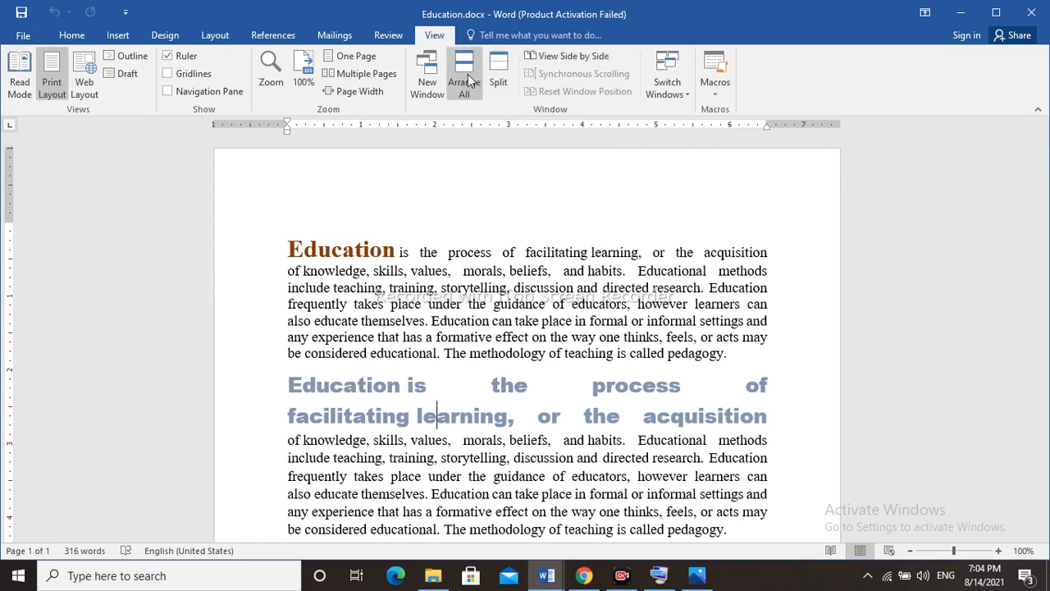
left_click(556, 55)
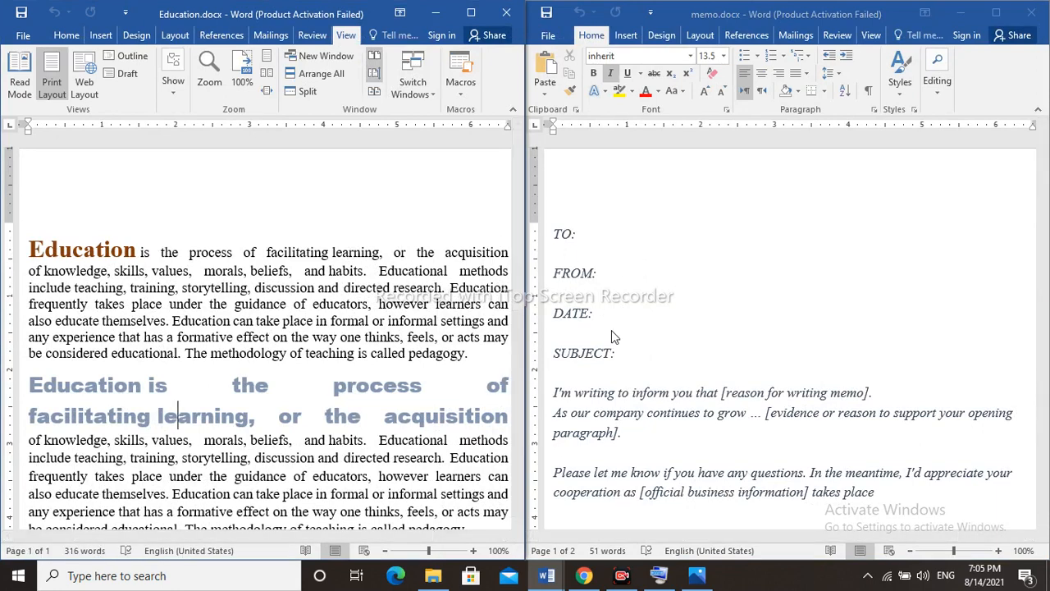
Copy memo.docx's two body paragraphs from "I'm writing to inform you" through "opening paragraph" into a new line at the start of Education.docx.
left_click(624, 429)
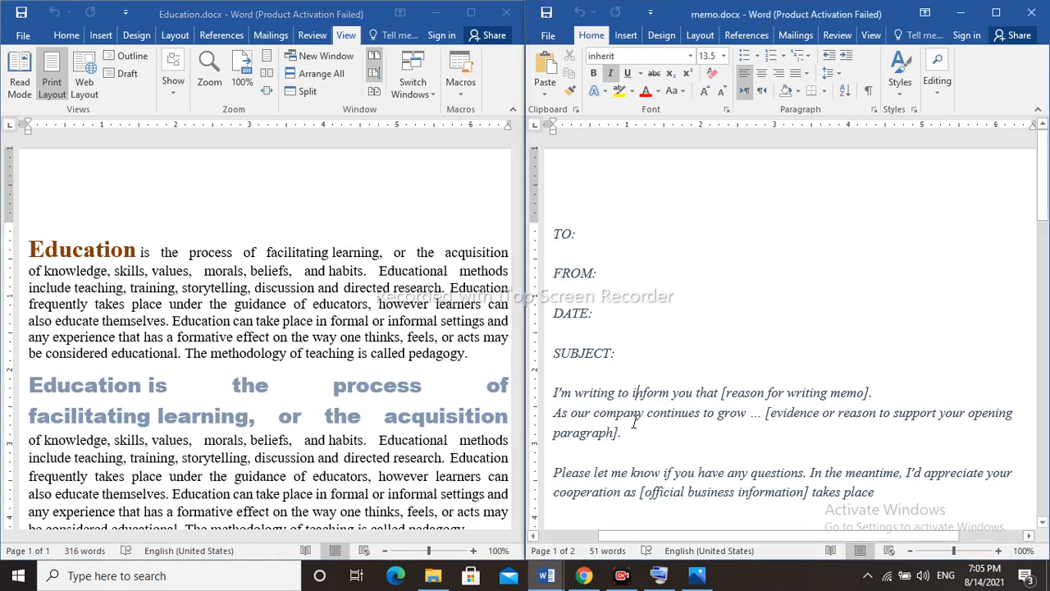
left_click_drag(626, 433, 554, 393)
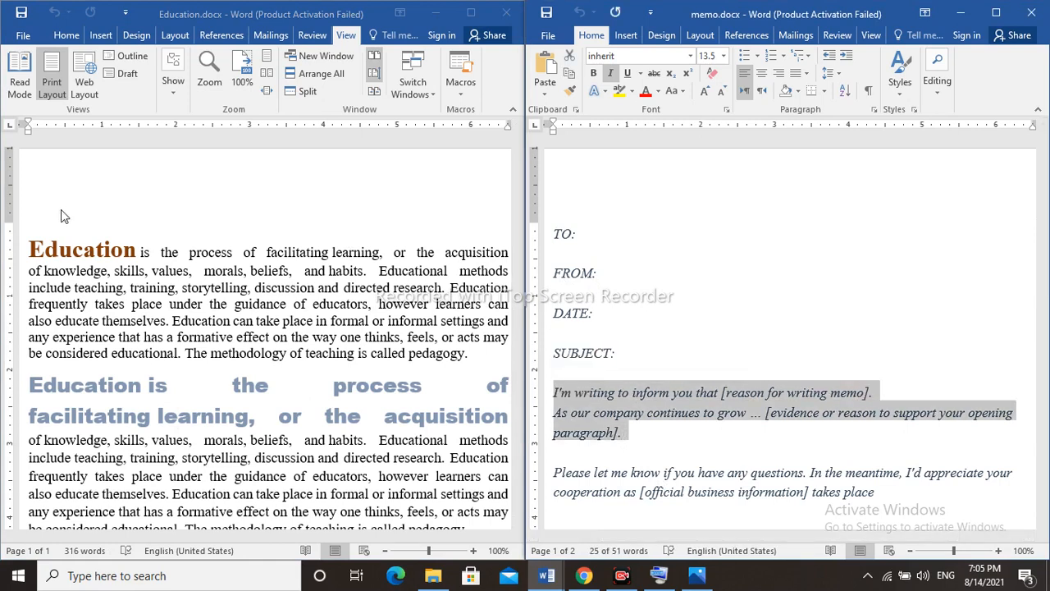
left_click(32, 252)
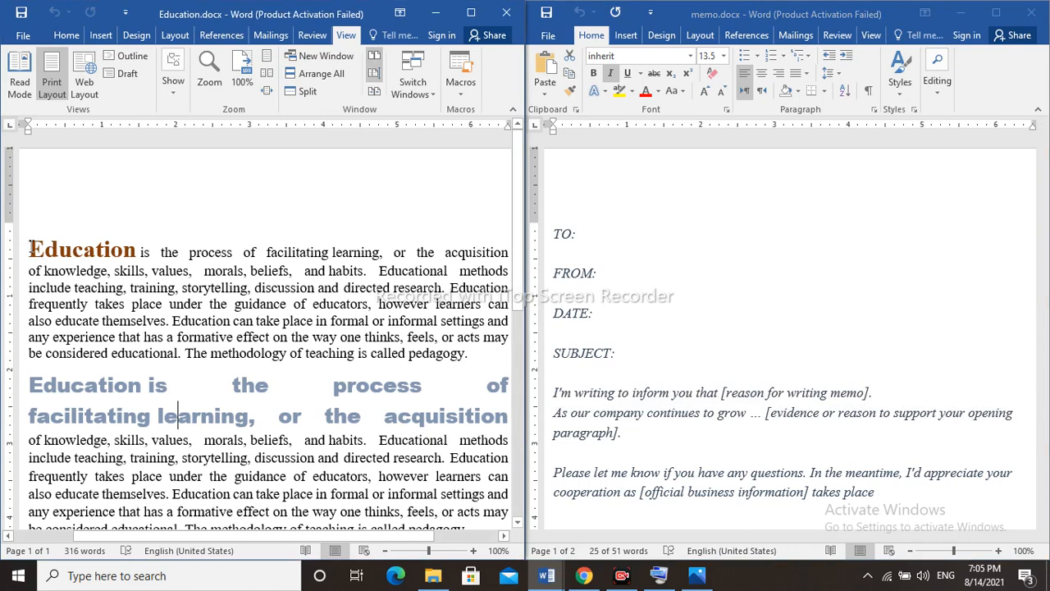
key("Return")
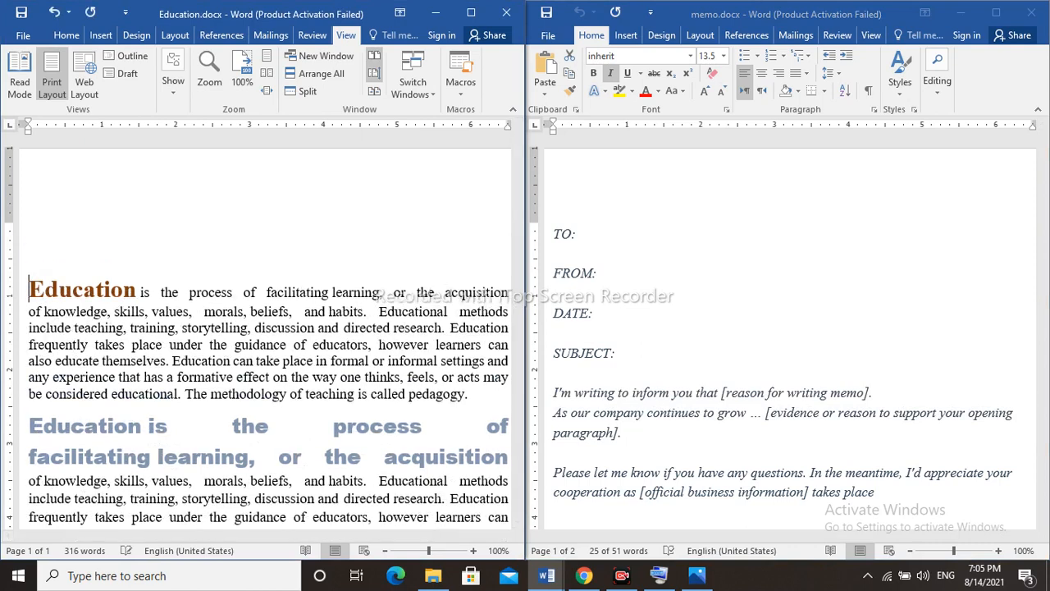
type("I'm writing to inform you that [reason for writing memo]. As our company continues to grow … [evidence or reason to support your opening paragraph].")
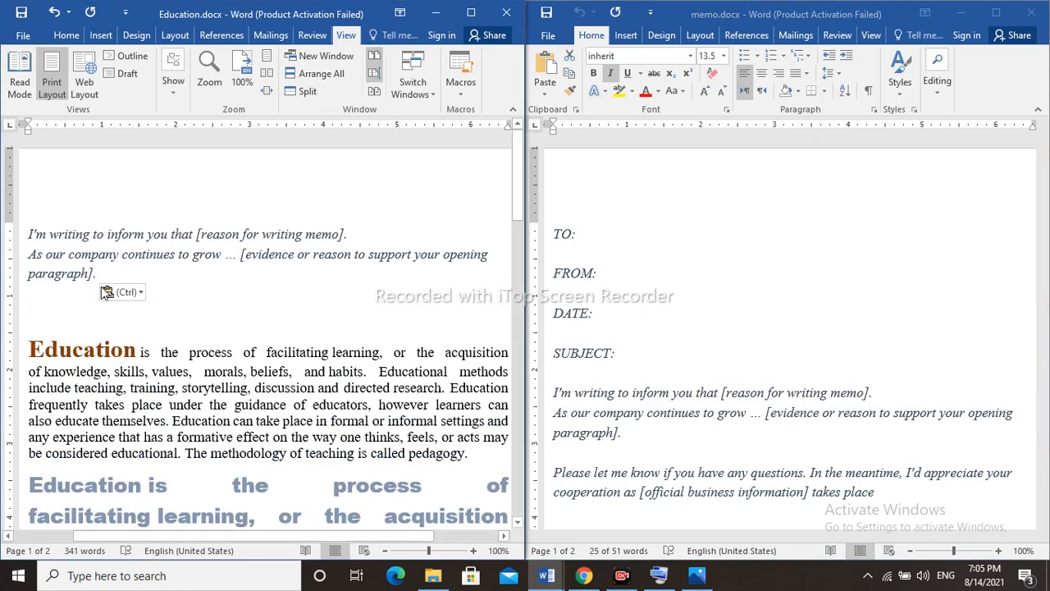
Delete the pasted memo text from Education.docx and close memo.docx.
left_click_drag(100, 274, 27, 229)
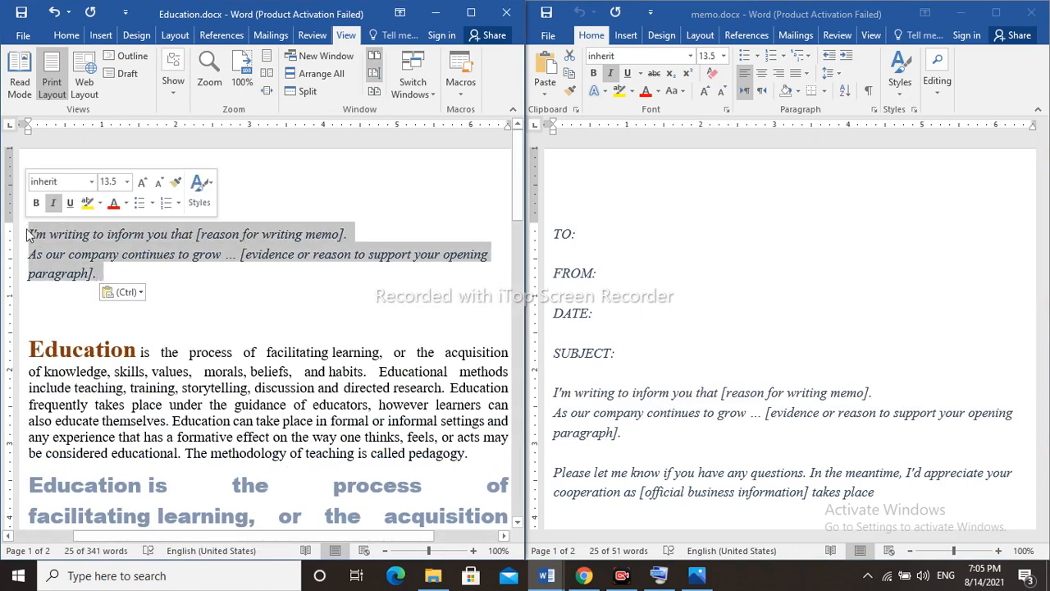
key("Delete")
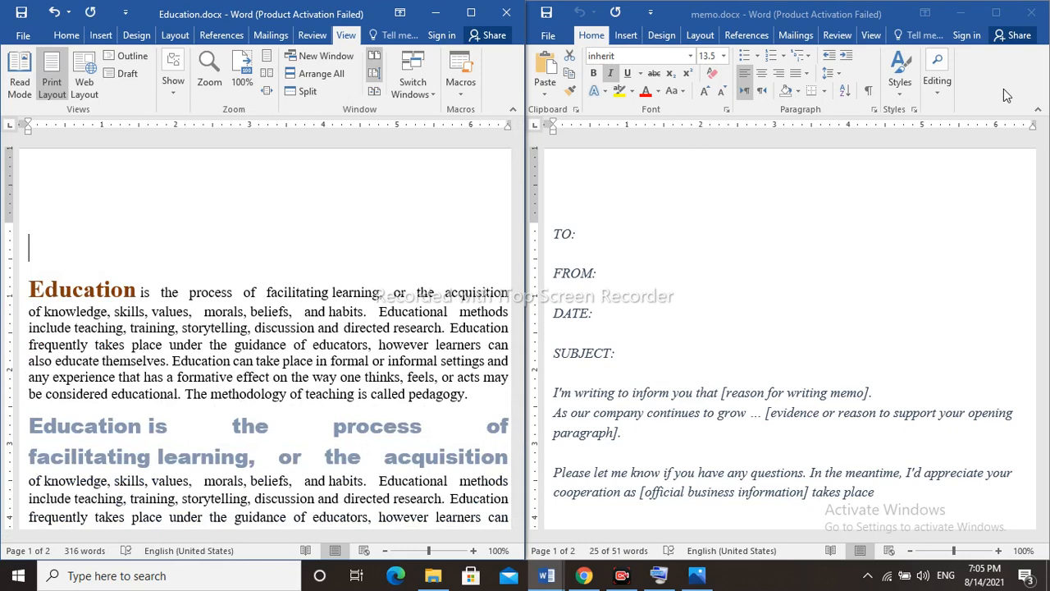
left_click(1032, 13)
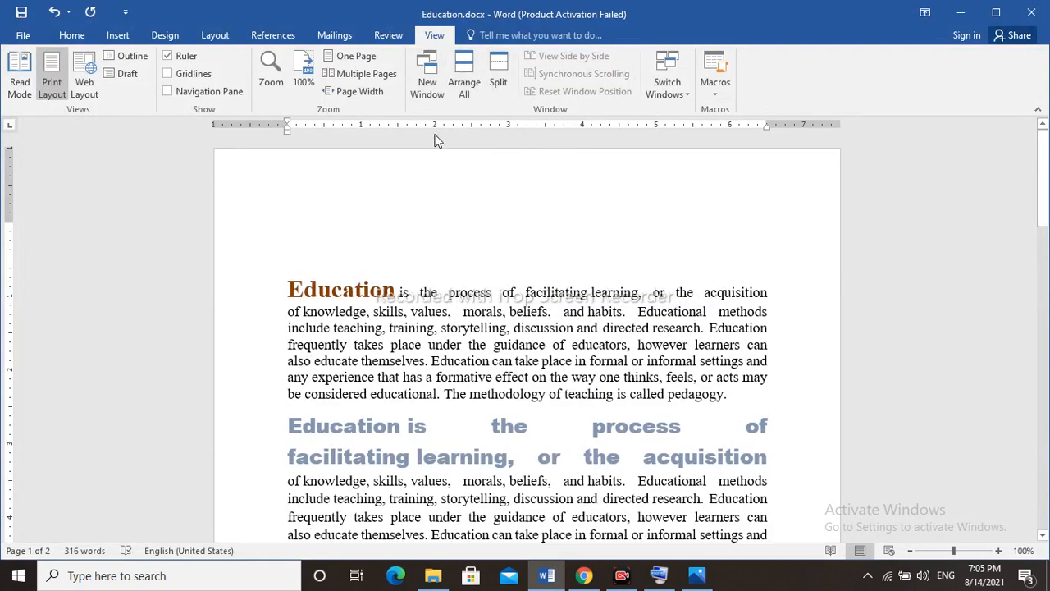
left_click(547, 586)
left_click(549, 587)
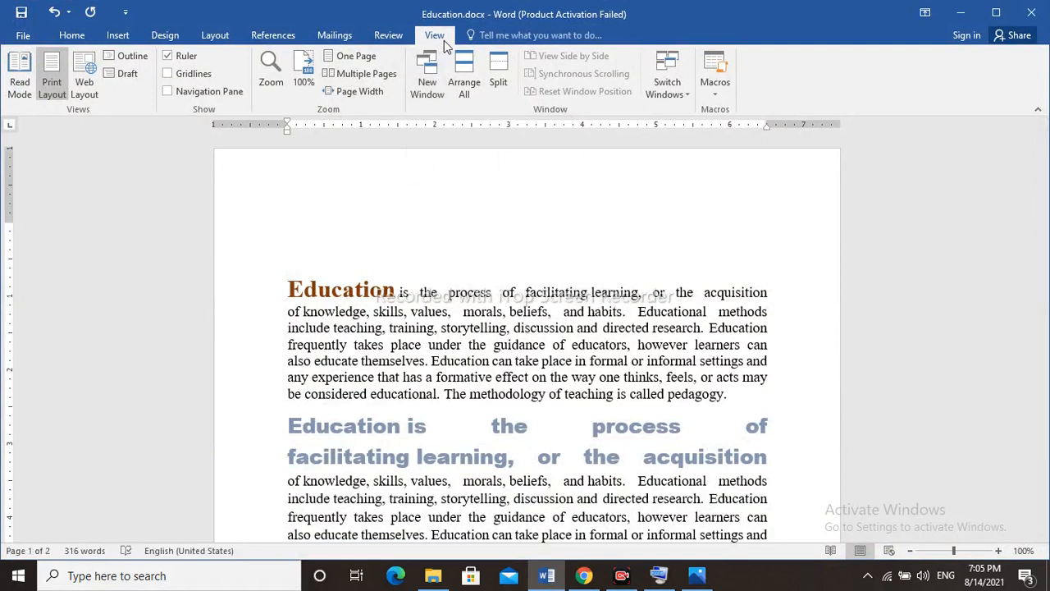
left_click(23, 35)
left_click(29, 34)
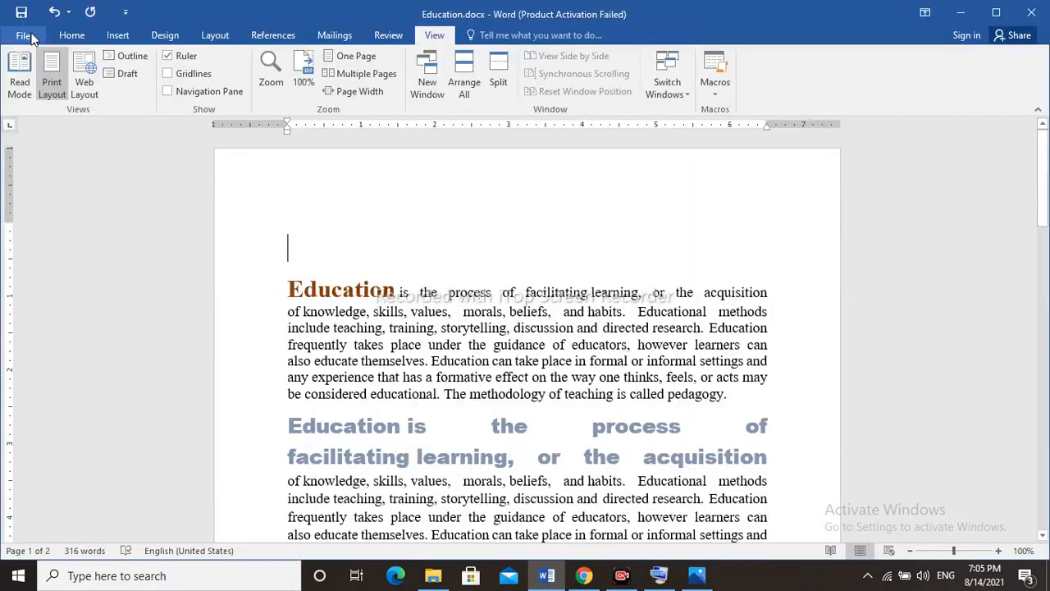
left_click(69, 37)
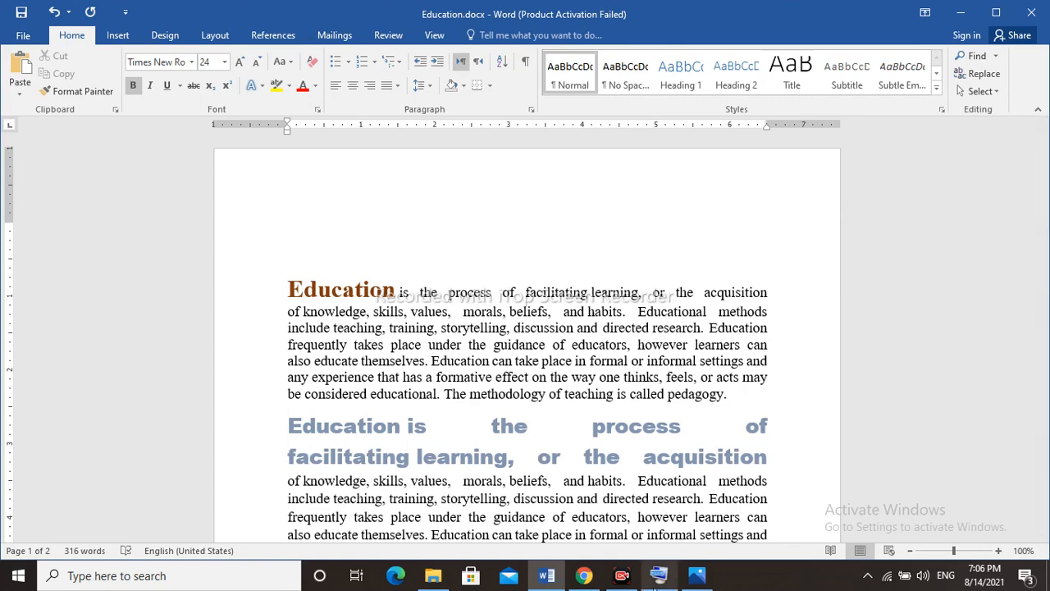
left_click(622, 575)
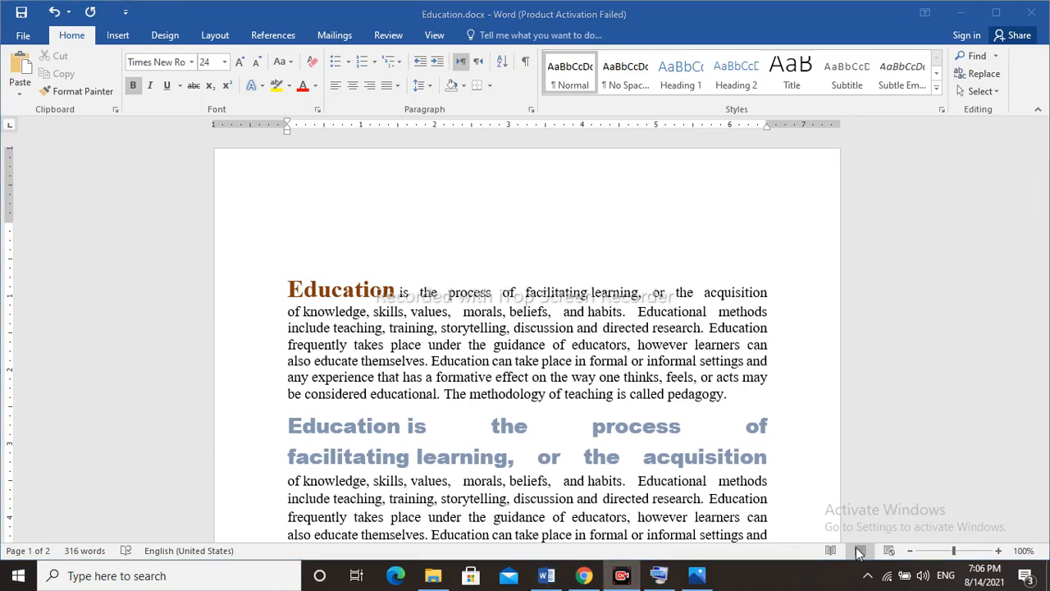